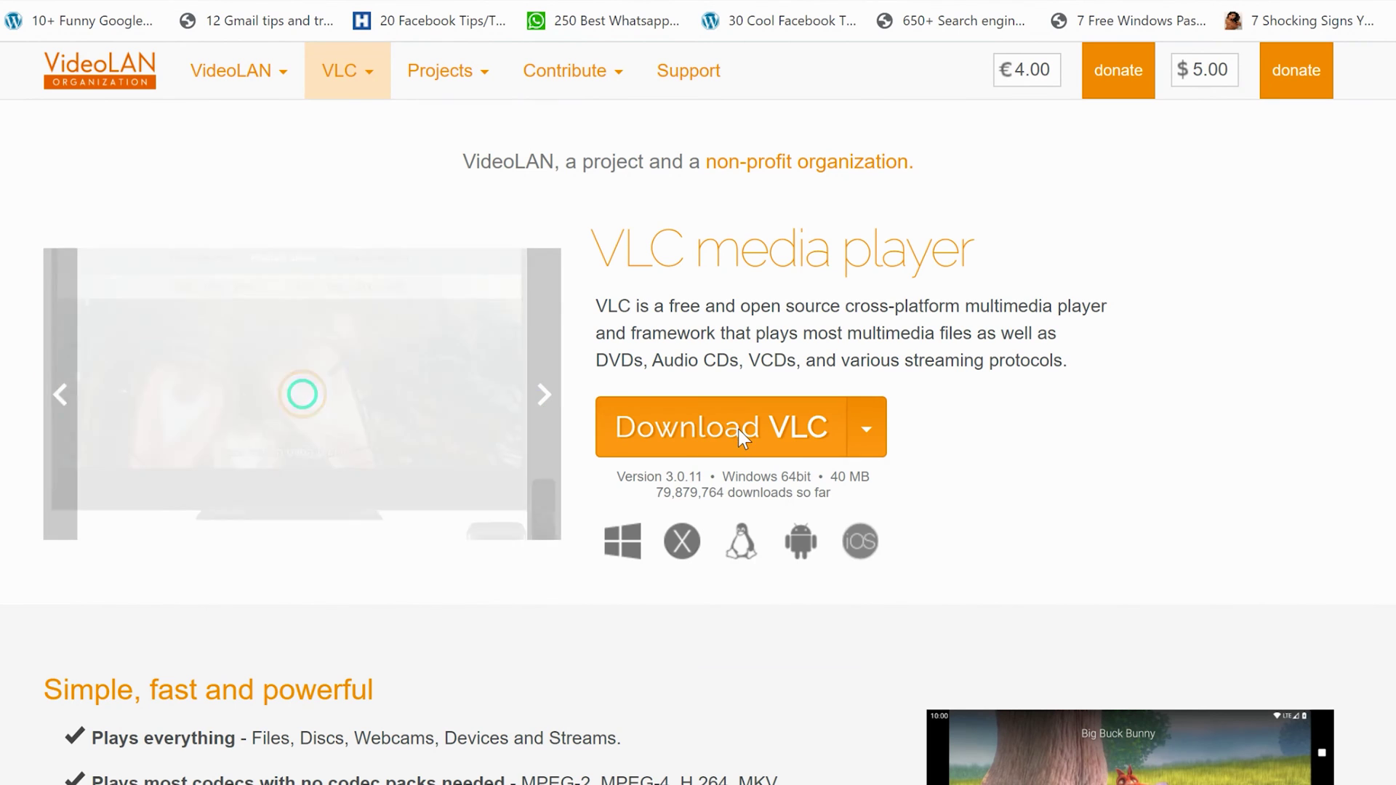
- Download vlc-3.0.11-win64.exe from videolan.org and bring up its download-bar options
left_click(738, 429)
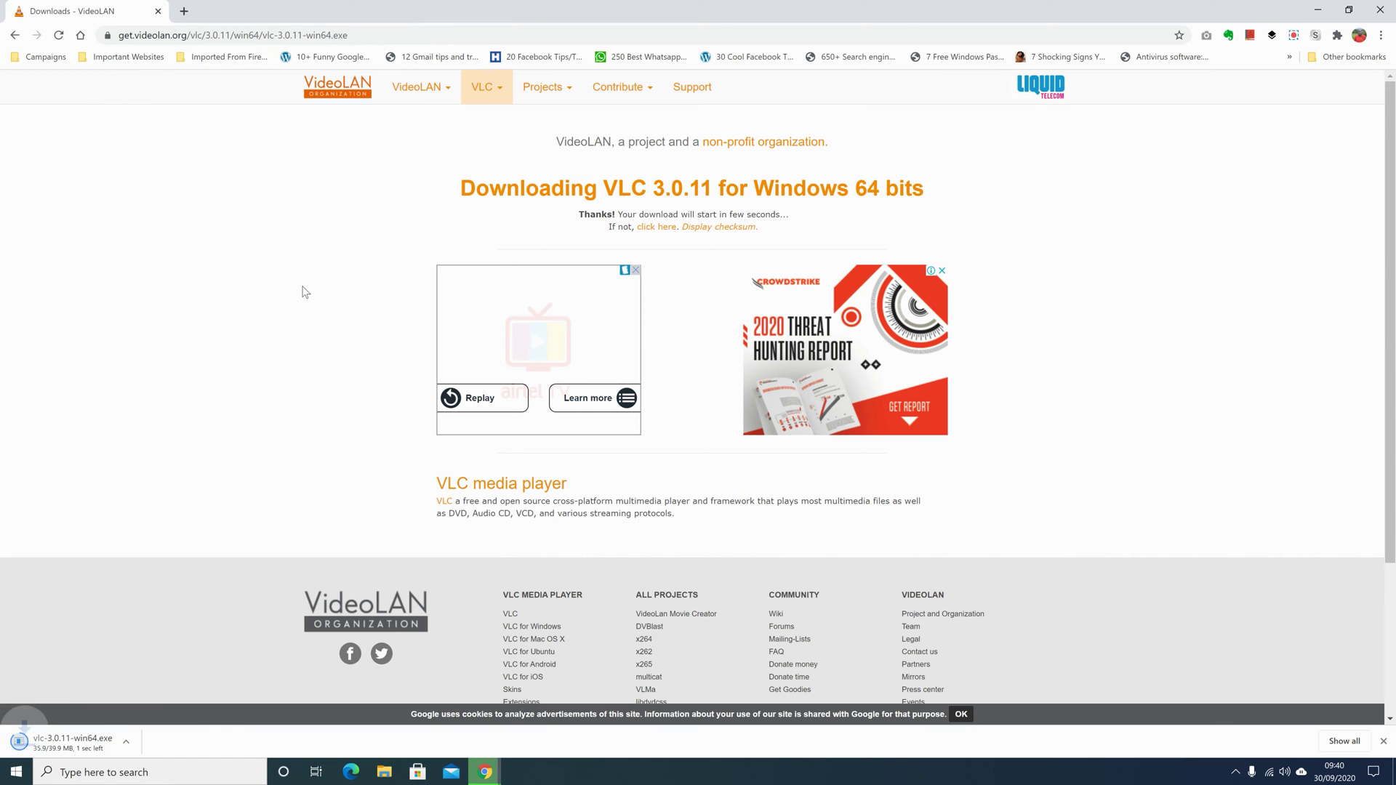
left_click(141, 741)
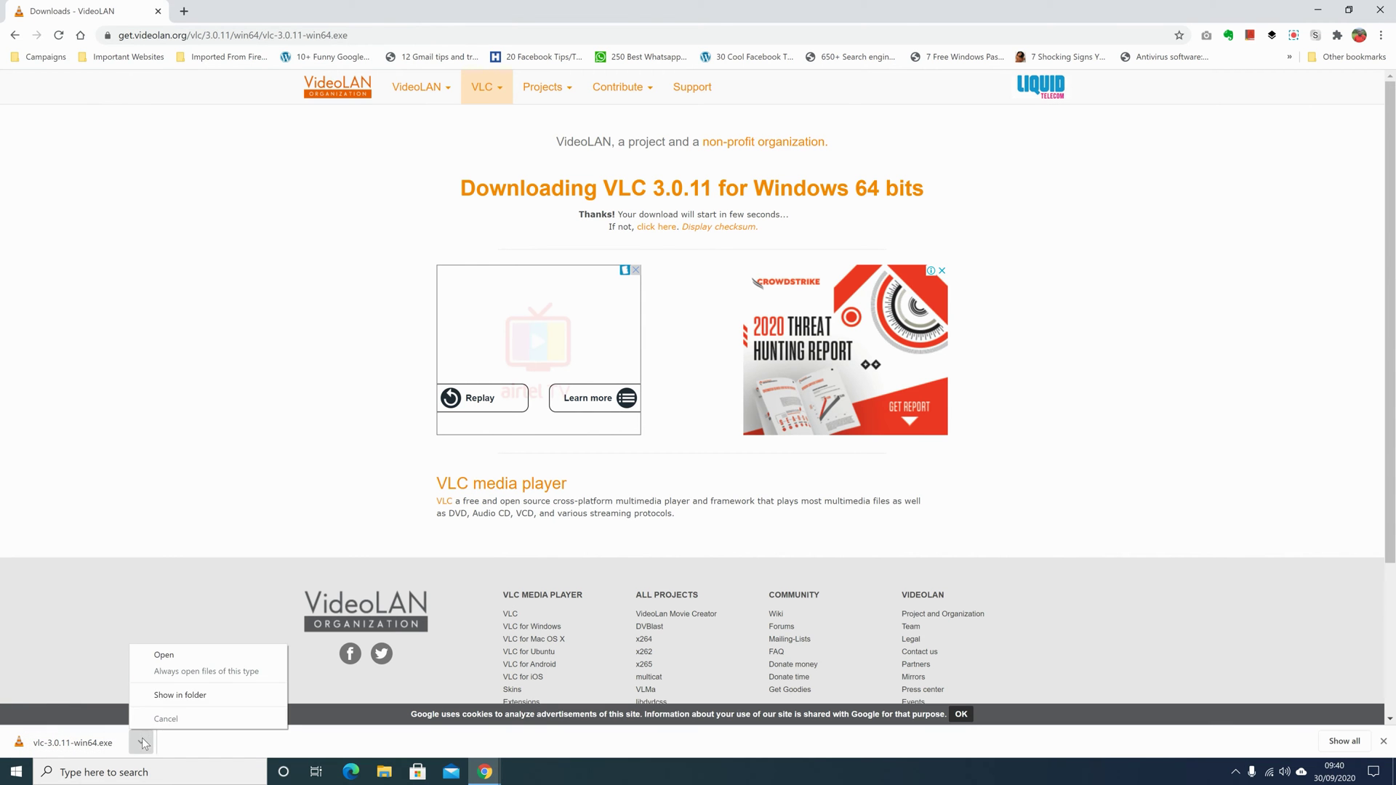
- Run vlc-3.0.11-win64.exe from Downloads, keep the default language, and finish the installation
left_click(195, 695)
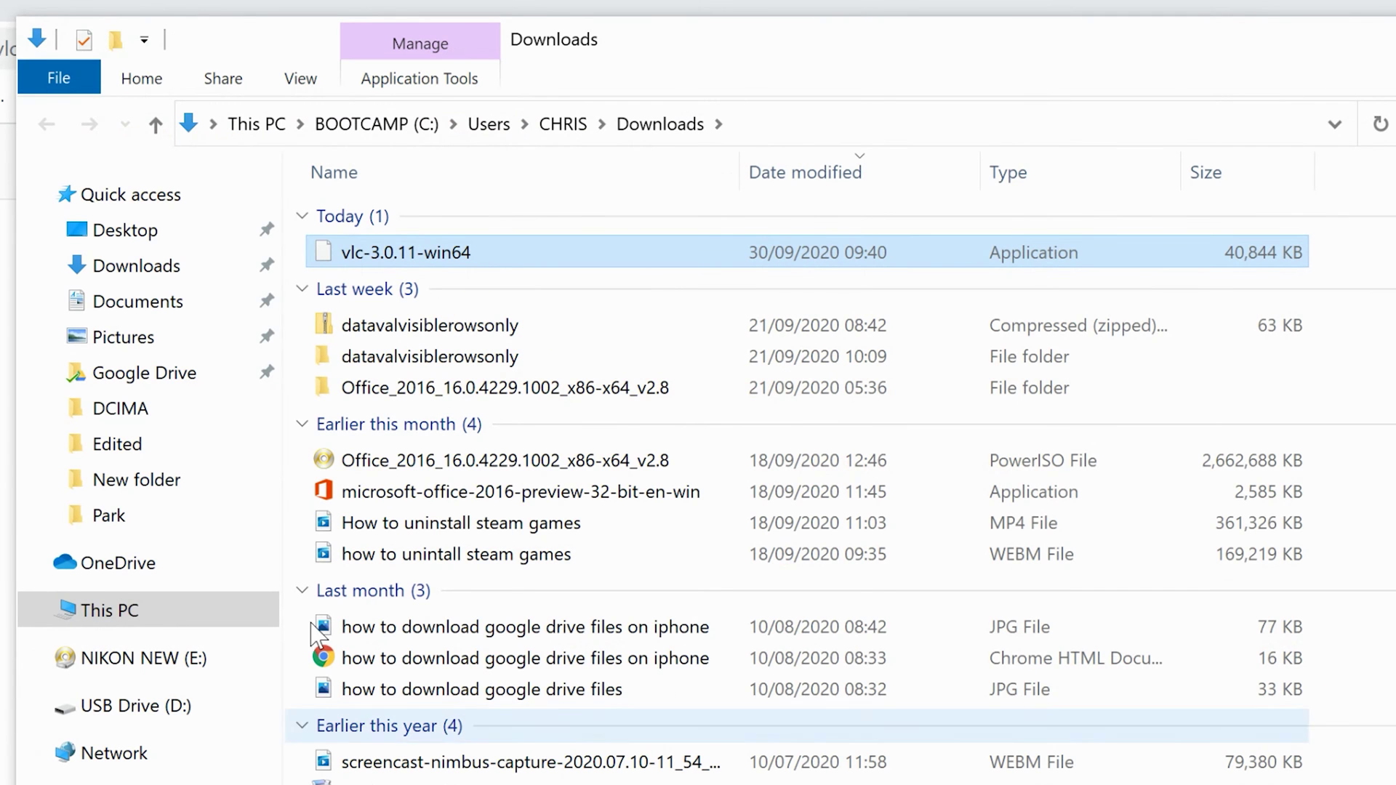
double_click(637, 256)
left_click(778, 616)
left_click(865, 643)
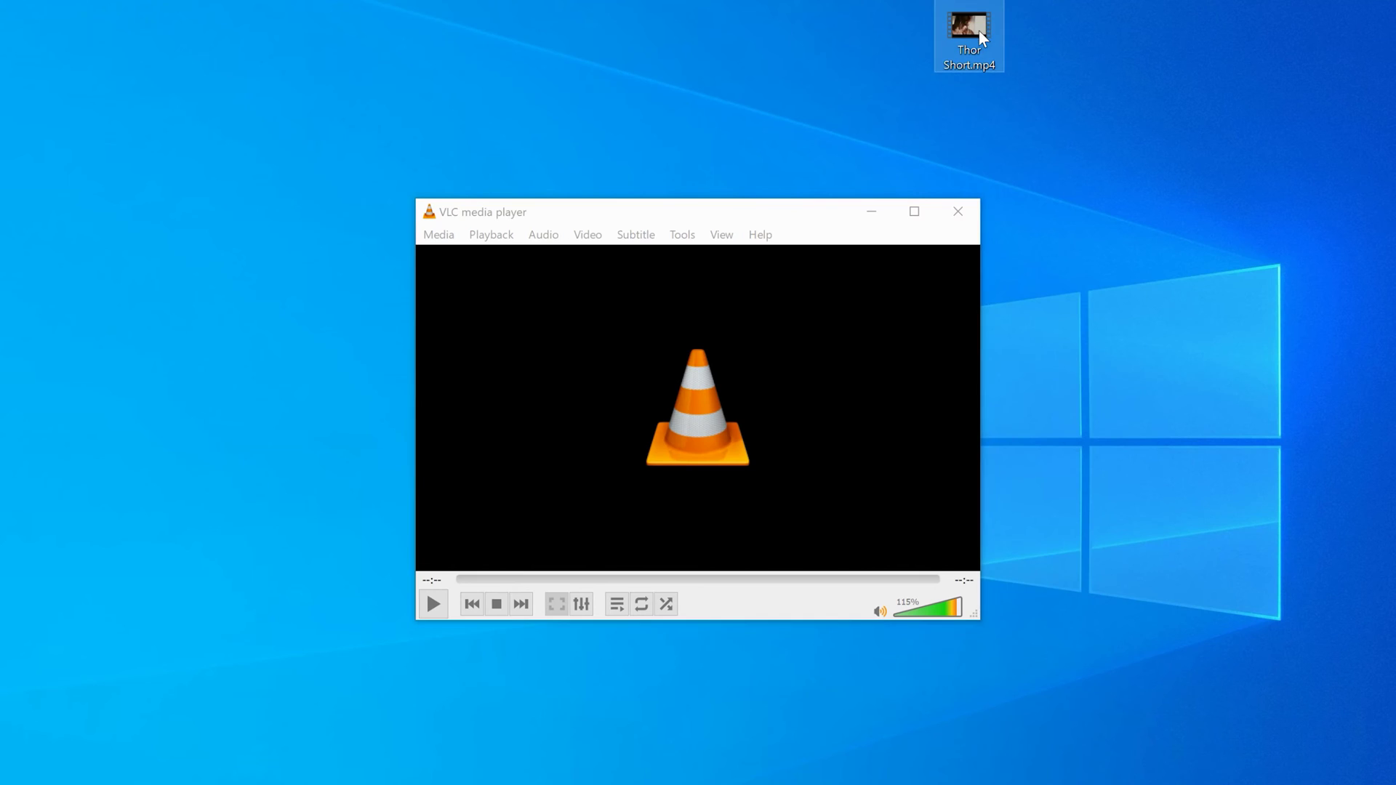
- Drag Thor Short.mp4 from the desktop into the VLC window to play it
left_click(1053, 54)
mouse_move(966, 44)
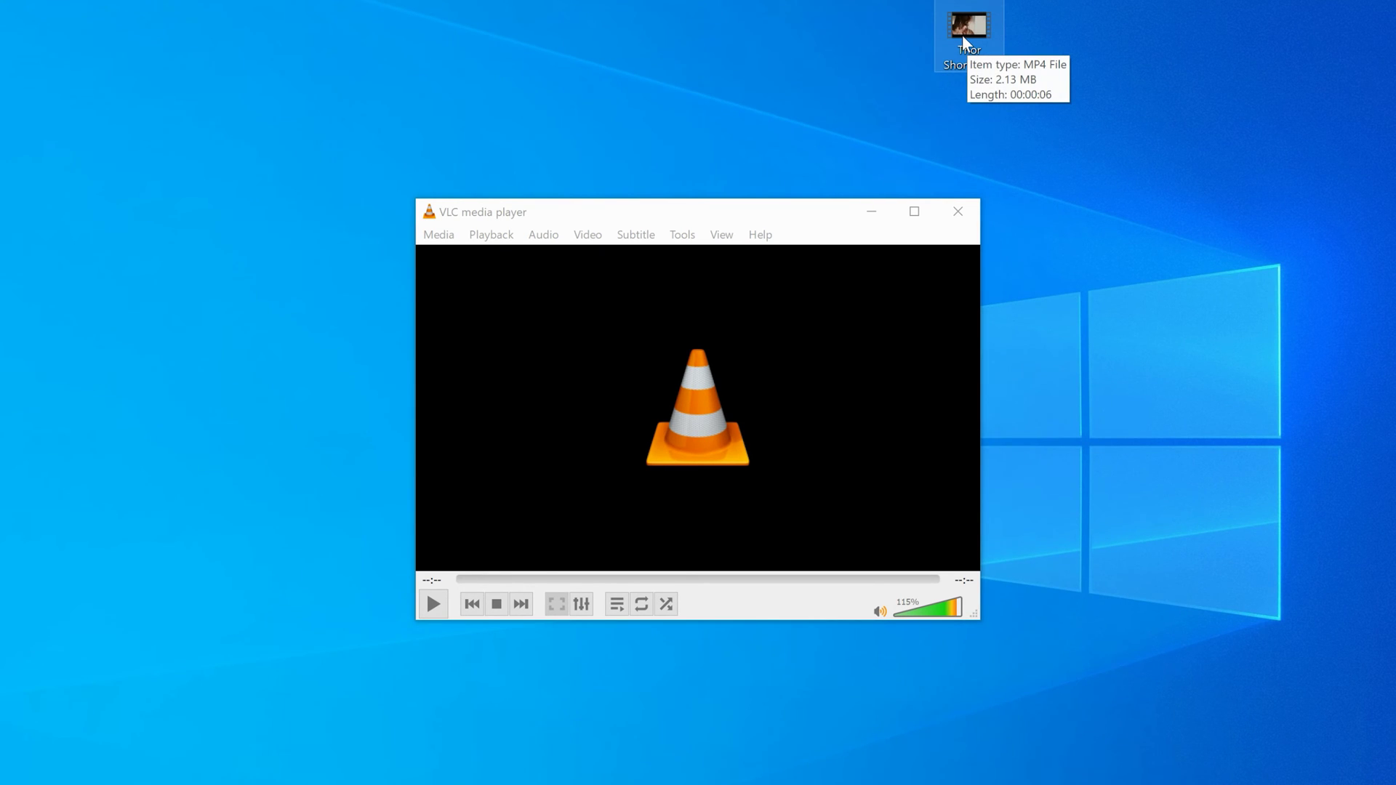
mouse_move(964, 43)
left_mouse_down()
mouse_move(847, 137)
mouse_move(693, 360)
left_mouse_up()
- Lower the playback volume to 35%
scroll(737, 358, "up", 2)
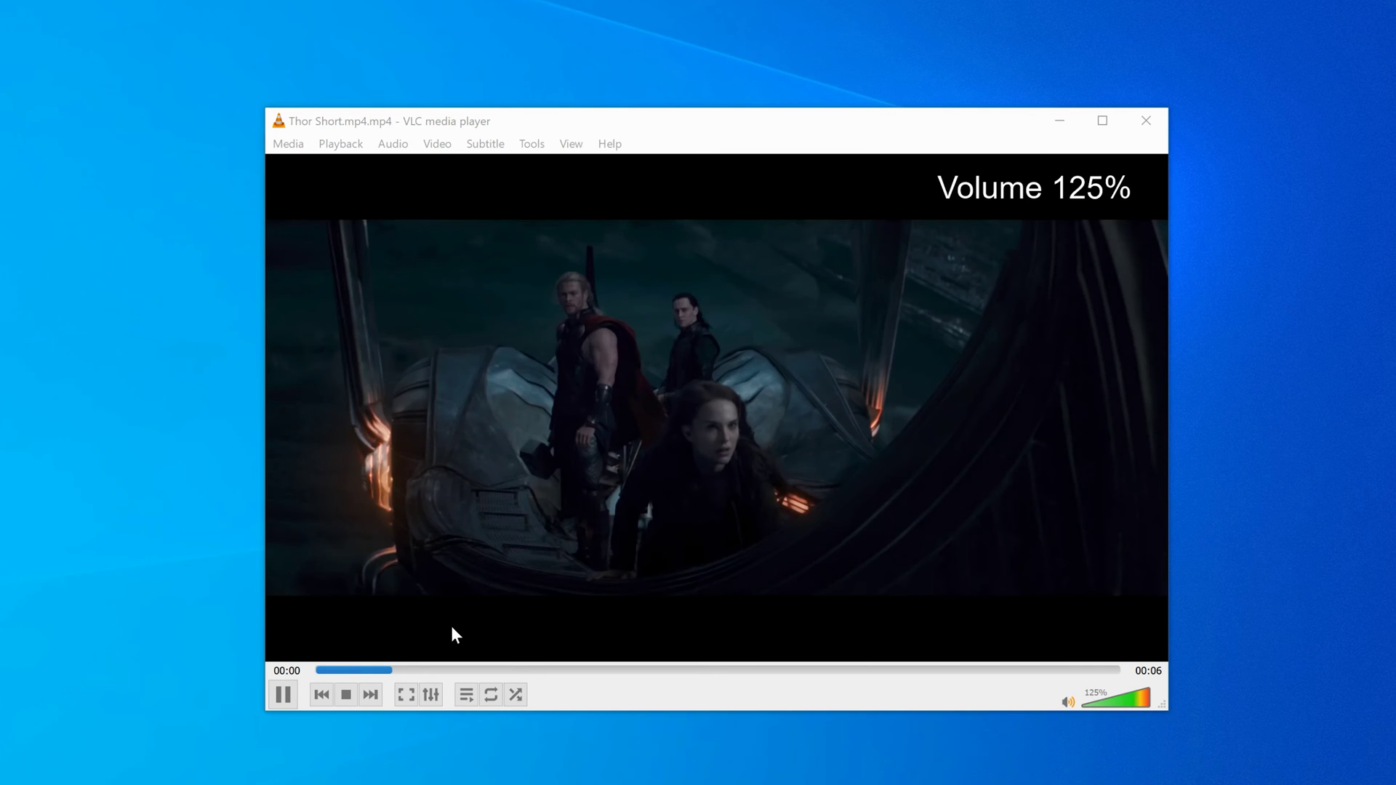
left_click(1109, 703)
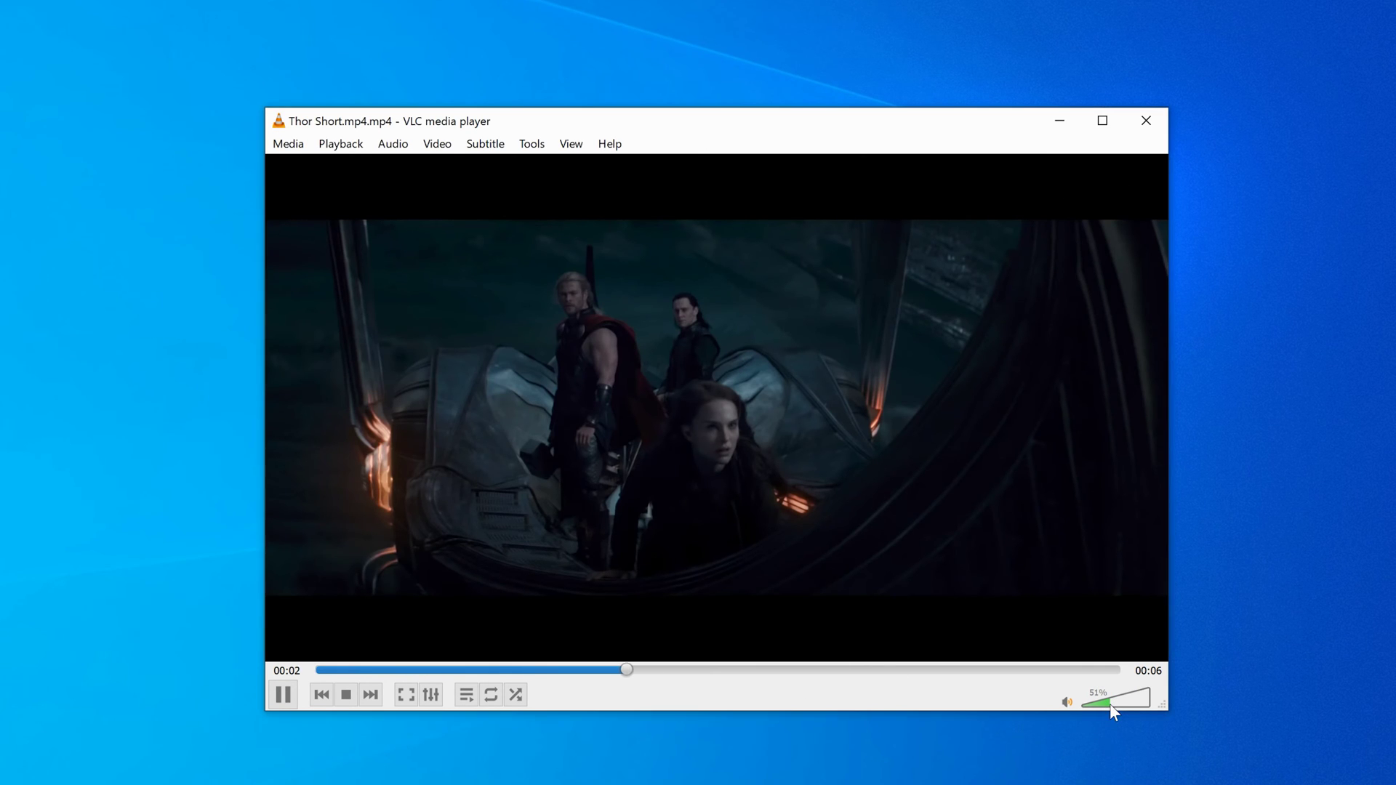
mouse_move(1109, 704)
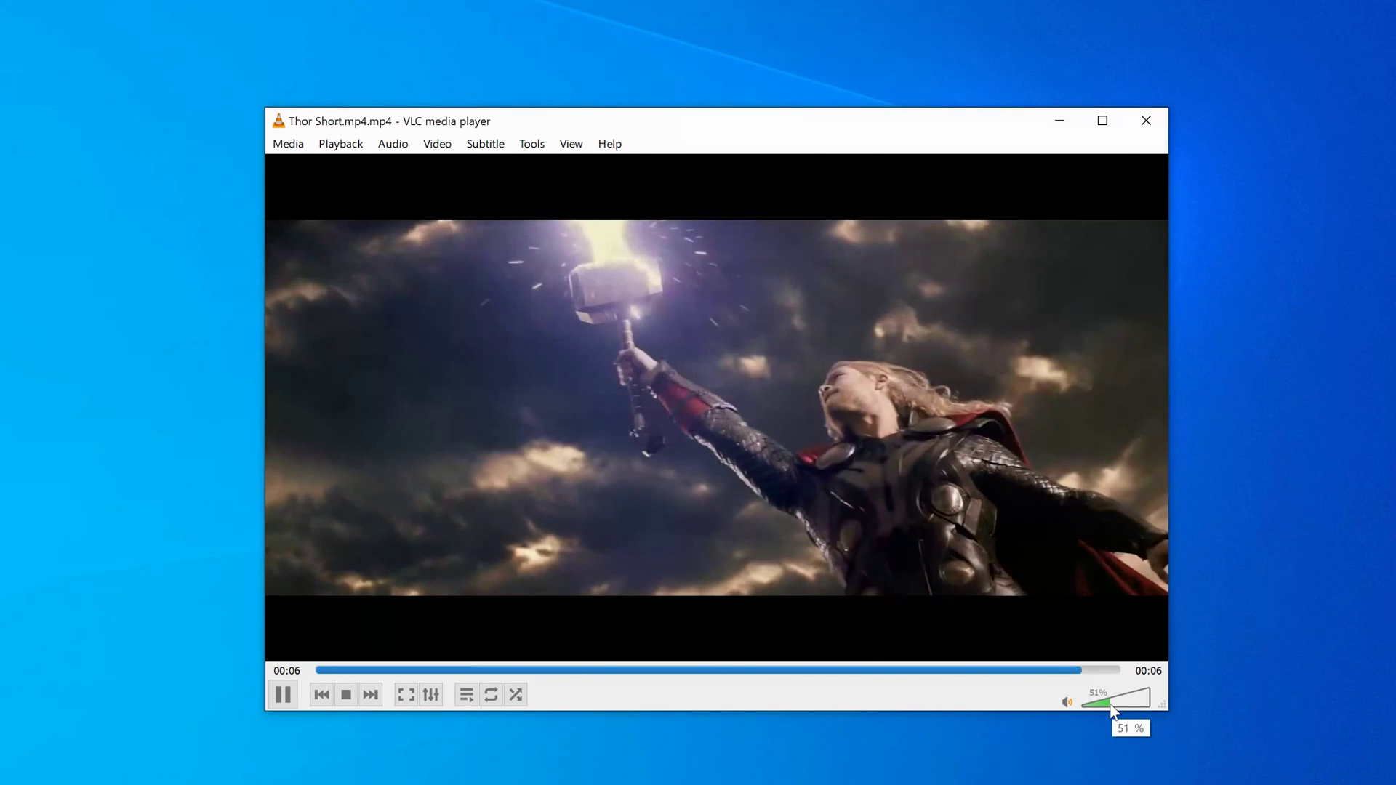
left_click(1101, 703)
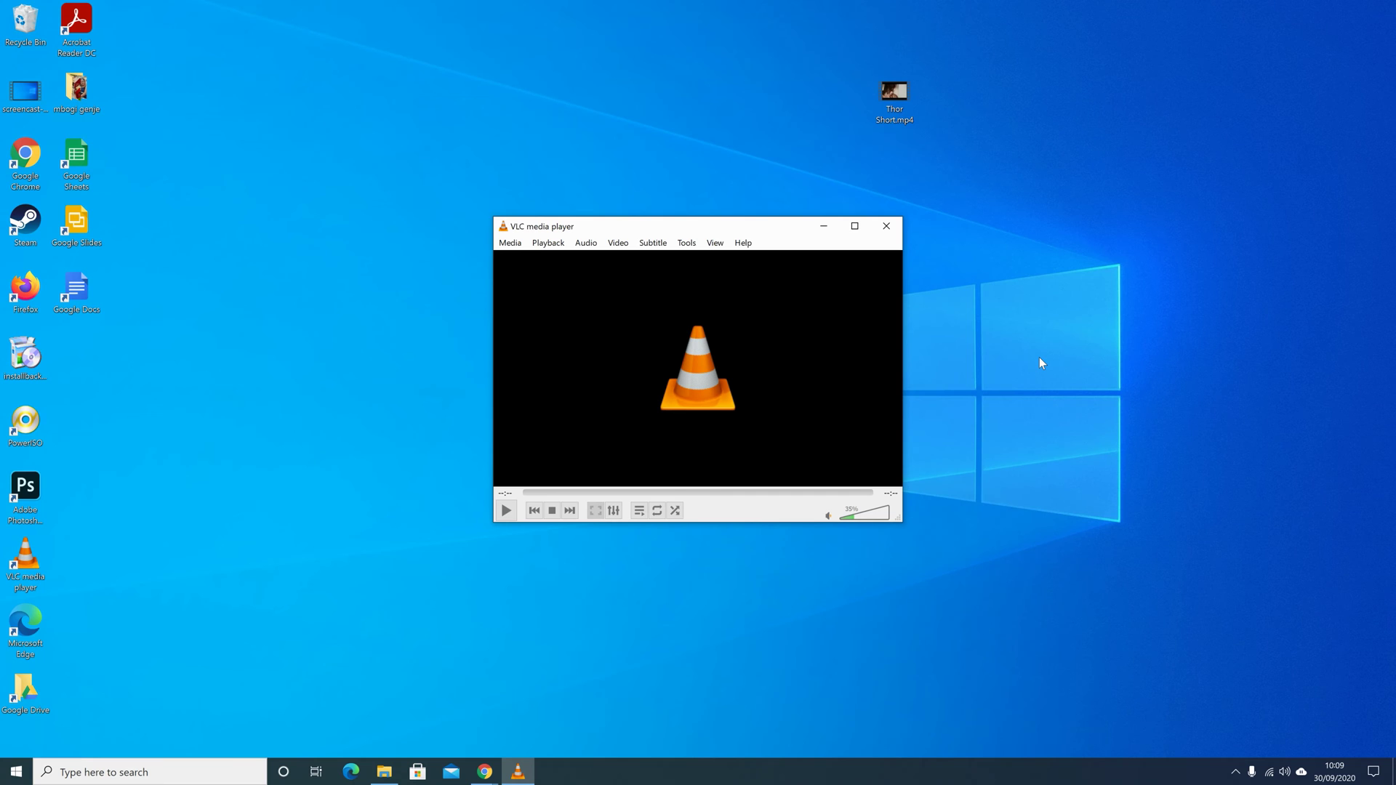
- Raise the volume to 85% and choose Media > Convert / Save
scroll(800, 291, "up", 9)
scroll(662, 234, "up", 1)
left_click(511, 244)
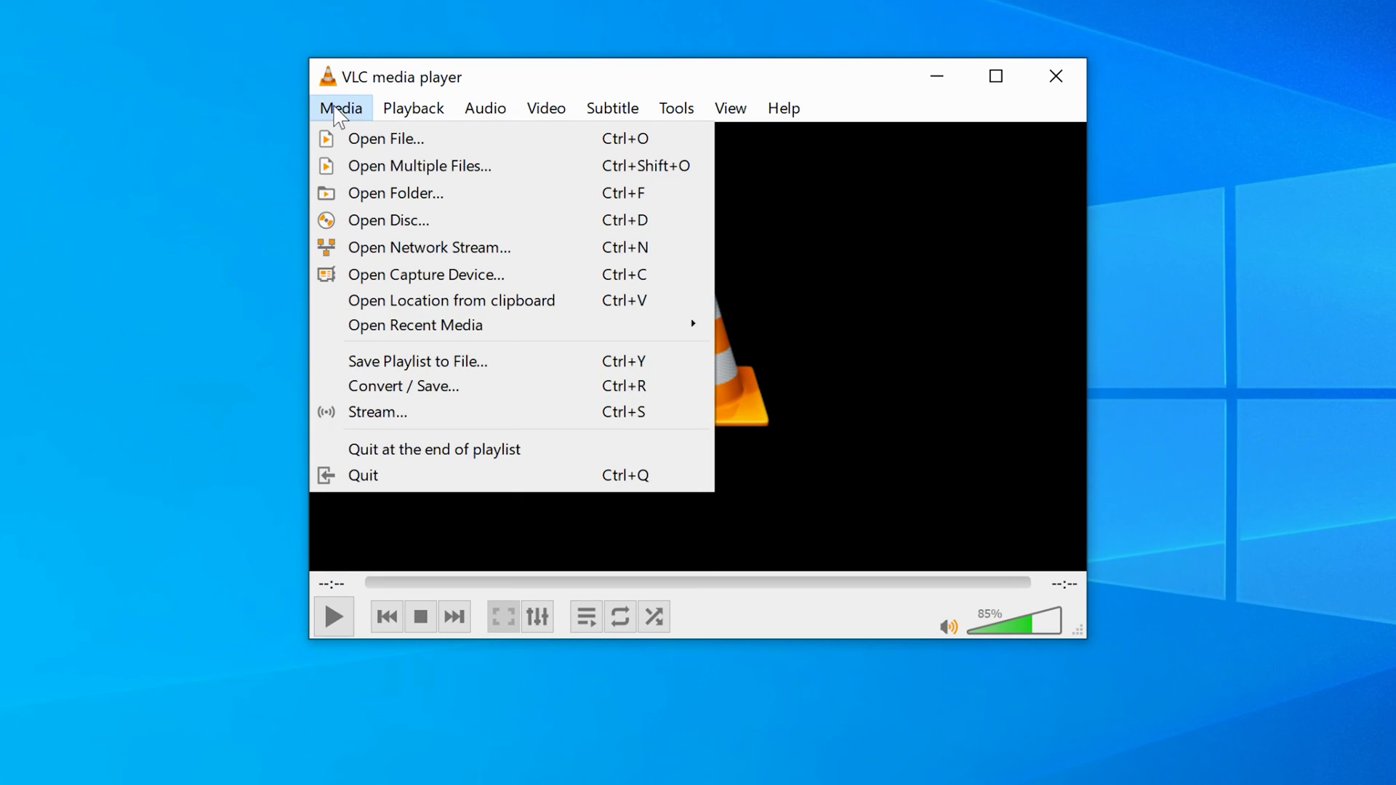
left_click(409, 390)
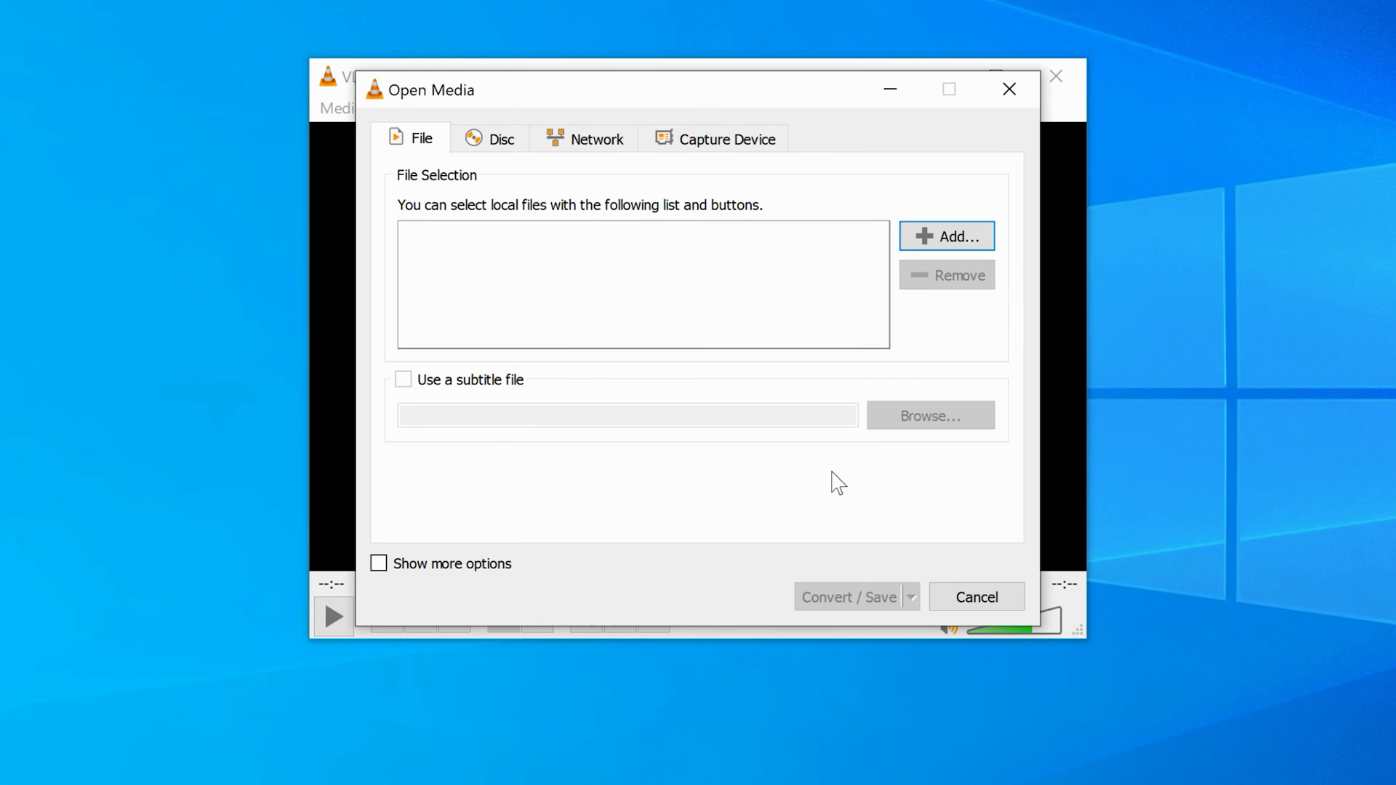
- Add Thor Short.mp4 from the Desktop to the Open Media file list
left_click(937, 239)
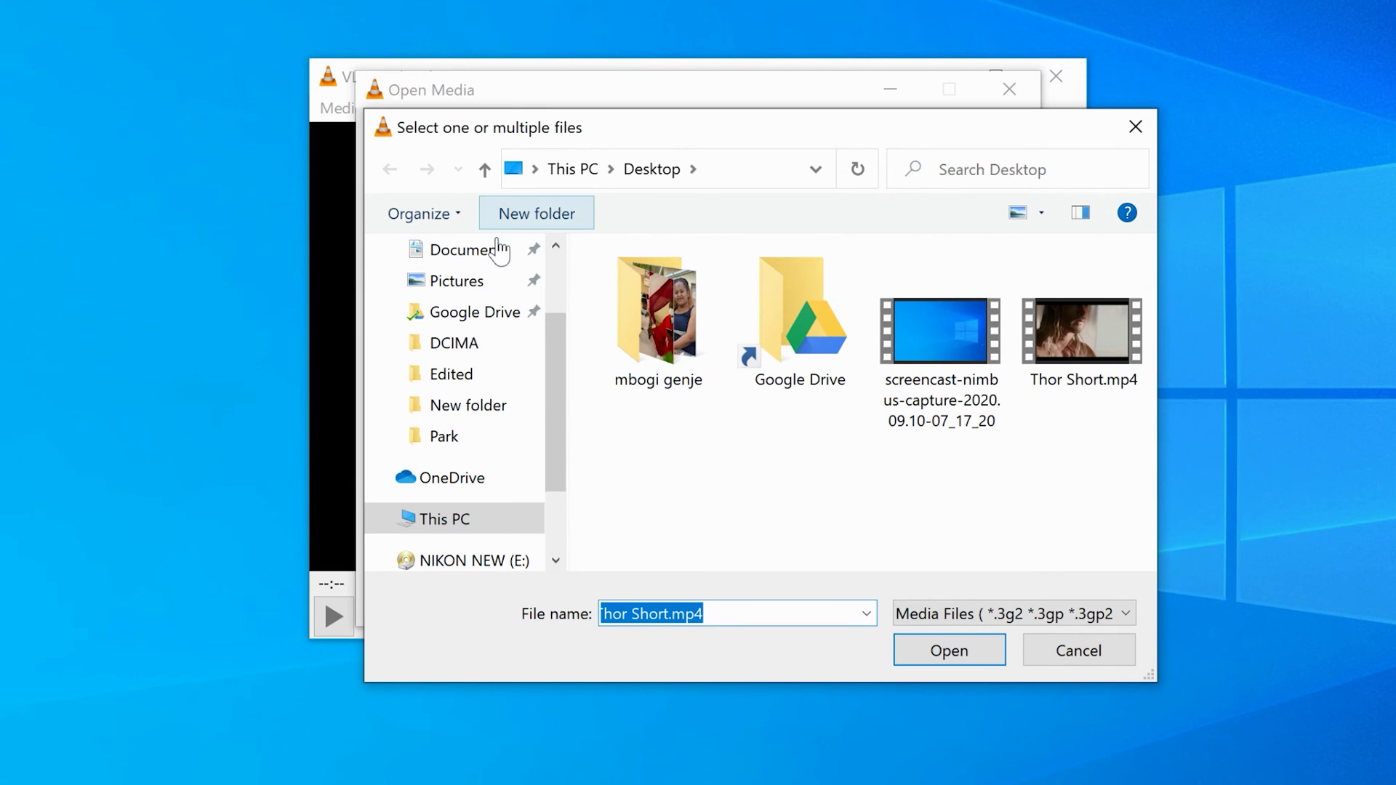
scroll(481, 348, "up", 2)
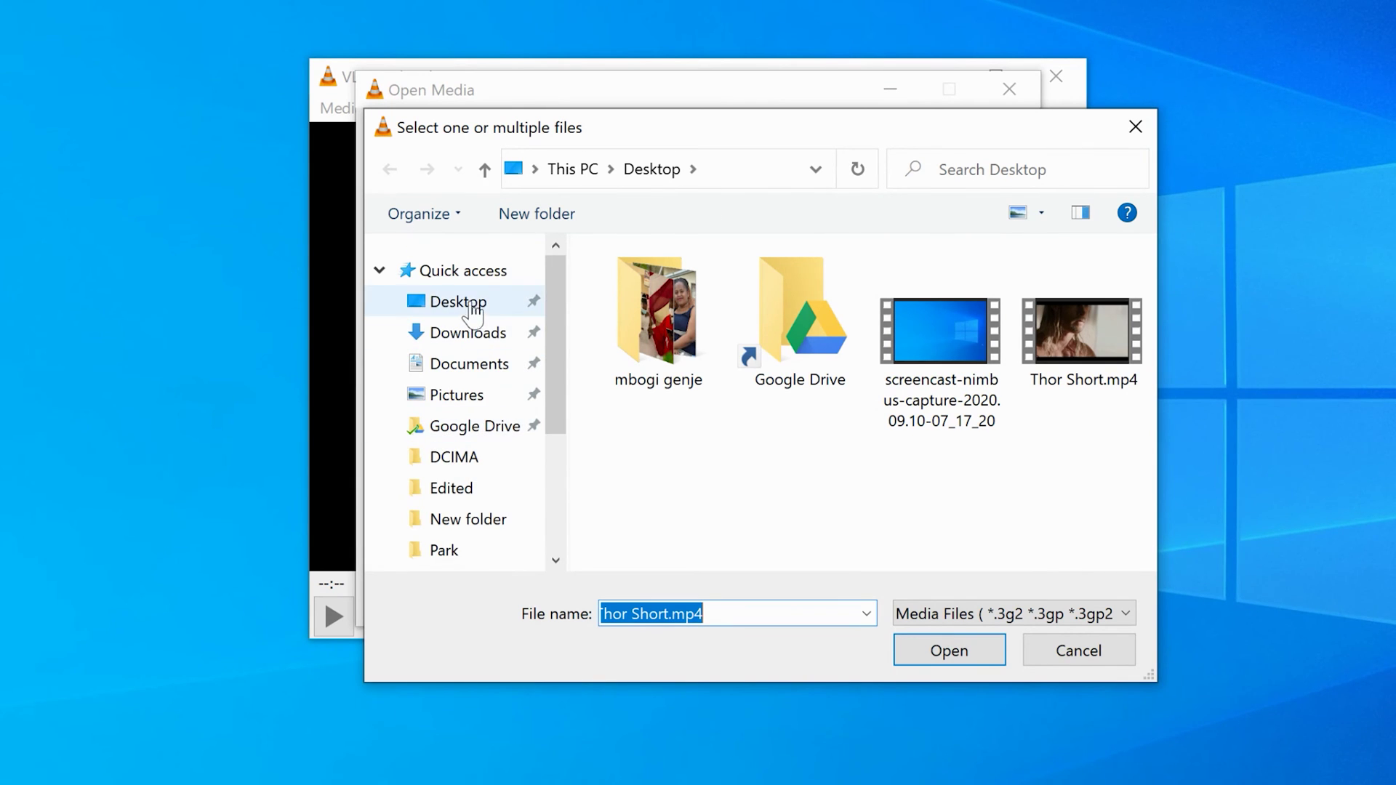
left_click(460, 302)
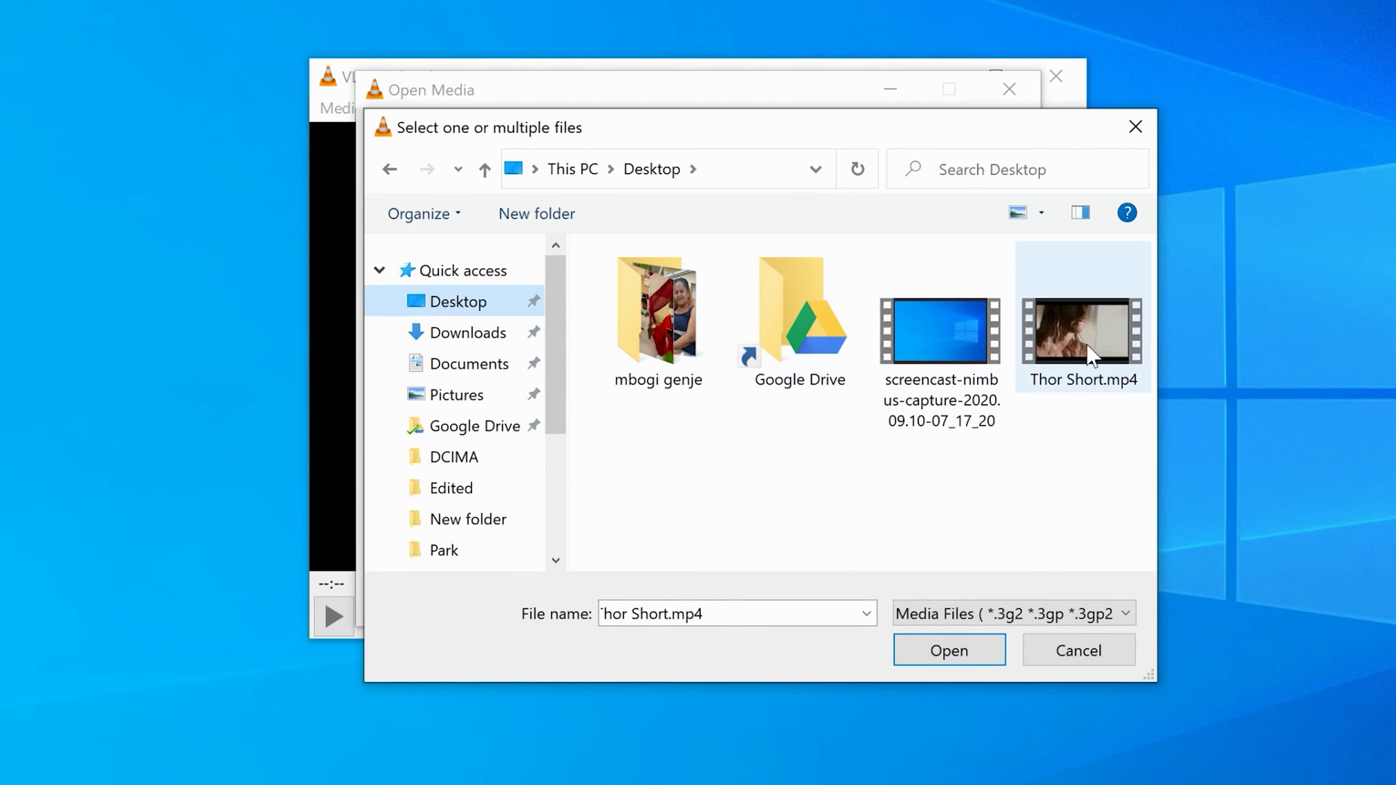
left_click(1049, 342)
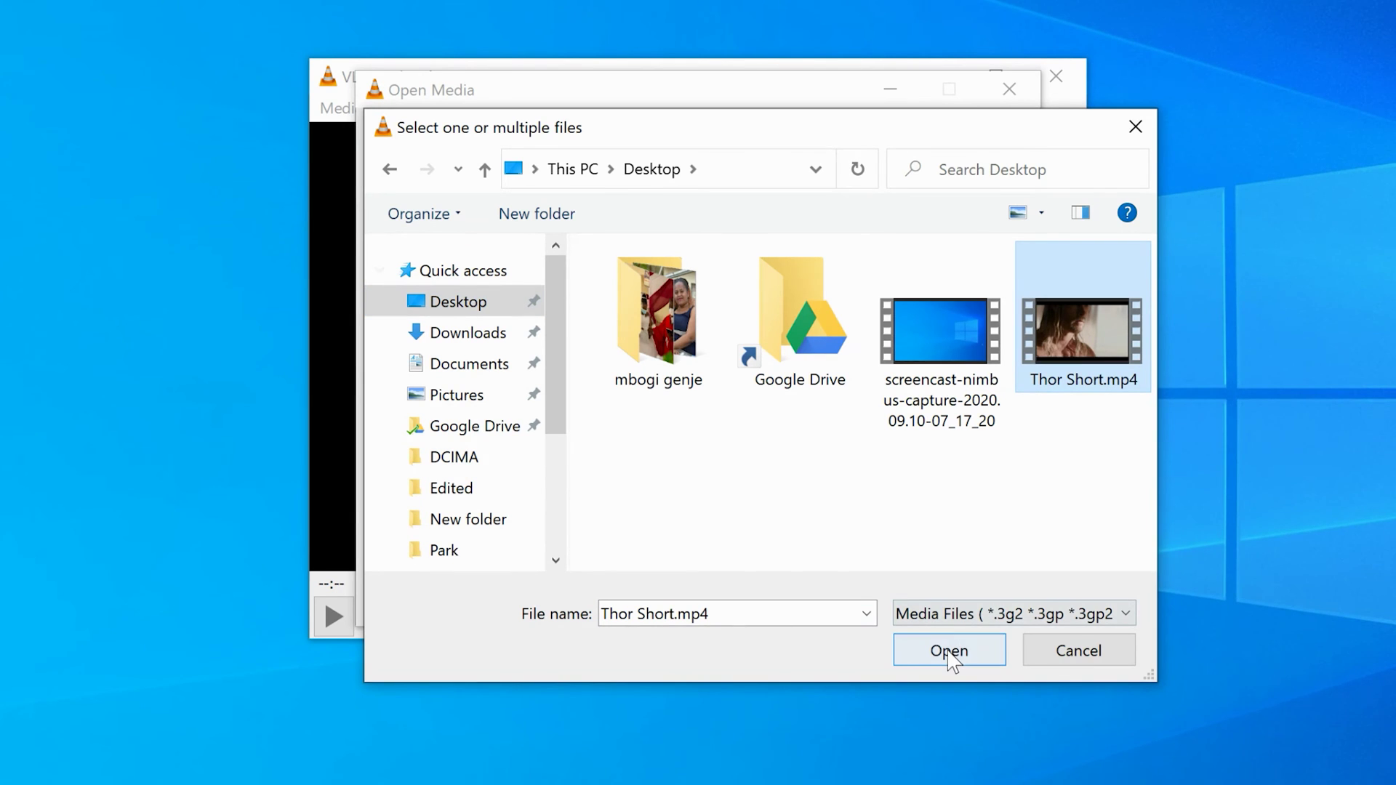
left_click(948, 655)
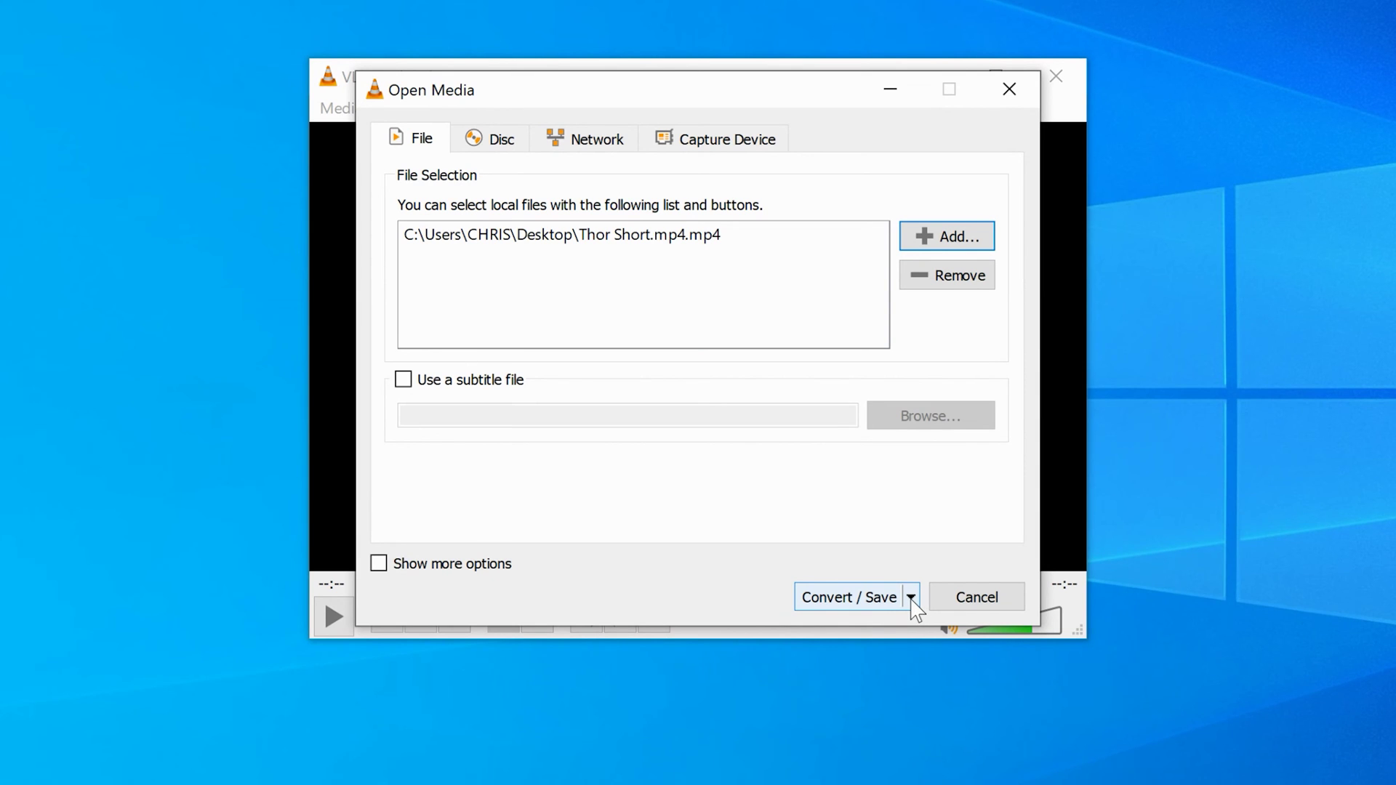
- Choose Convert from the Convert / Save menu and select the Audio - MP3 profile
left_click(910, 598)
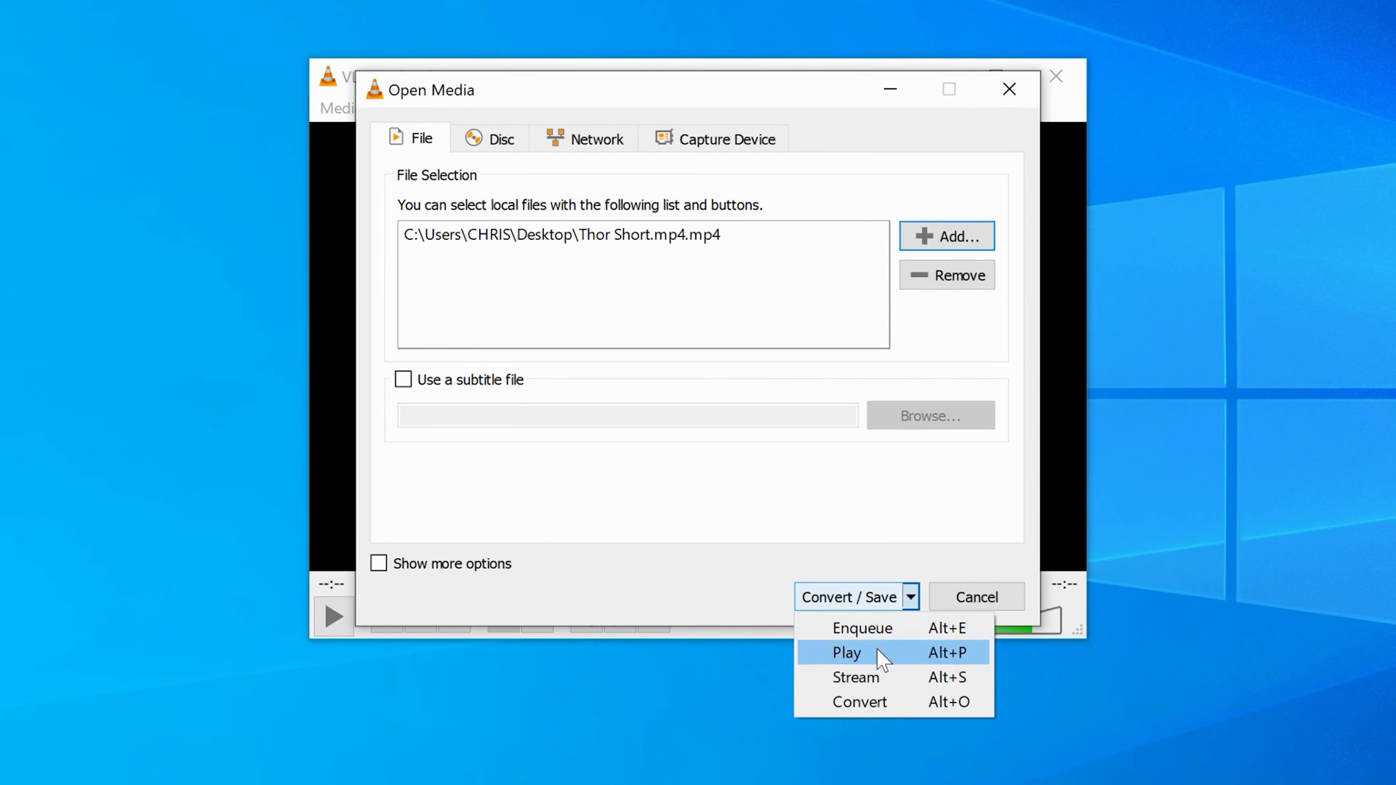
left_click(883, 702)
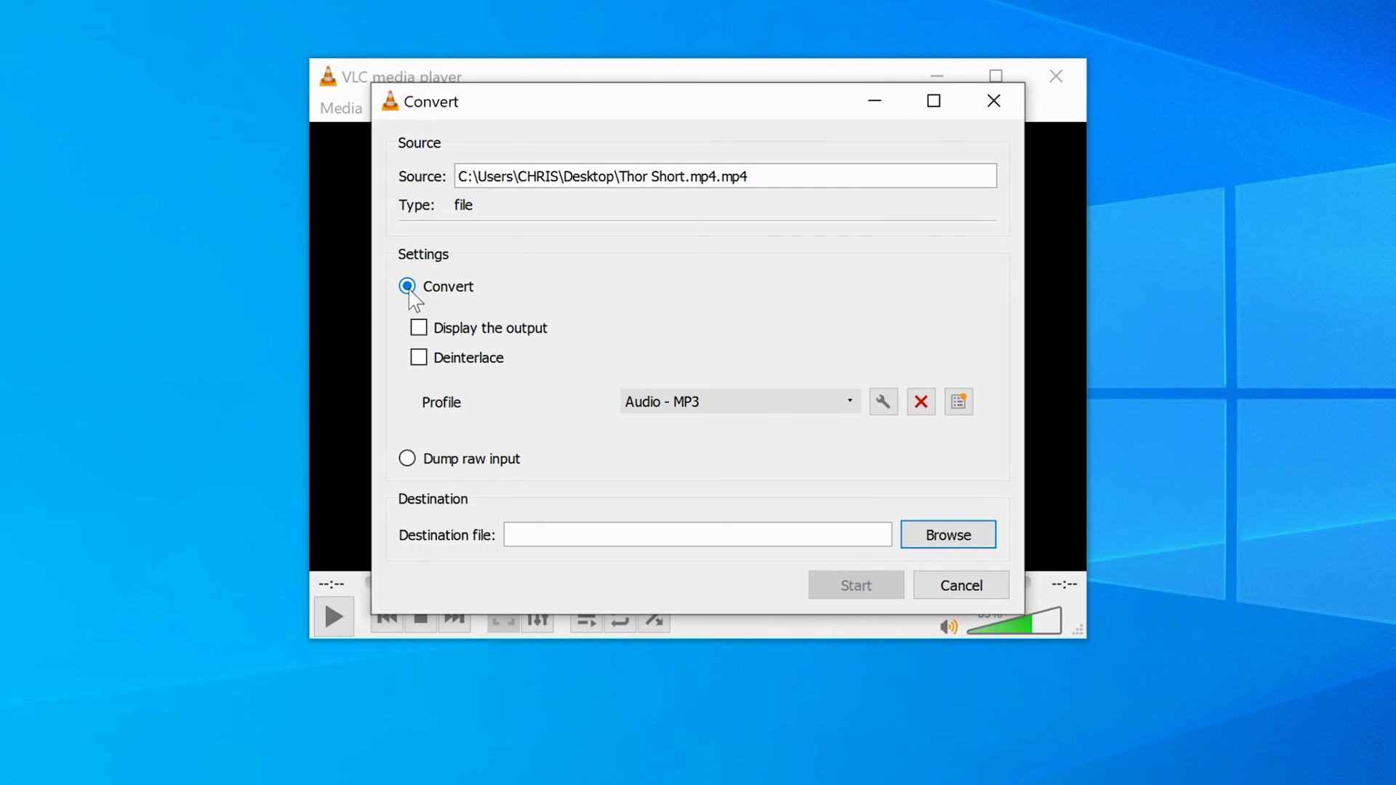
scroll(640, 401, "up", 7)
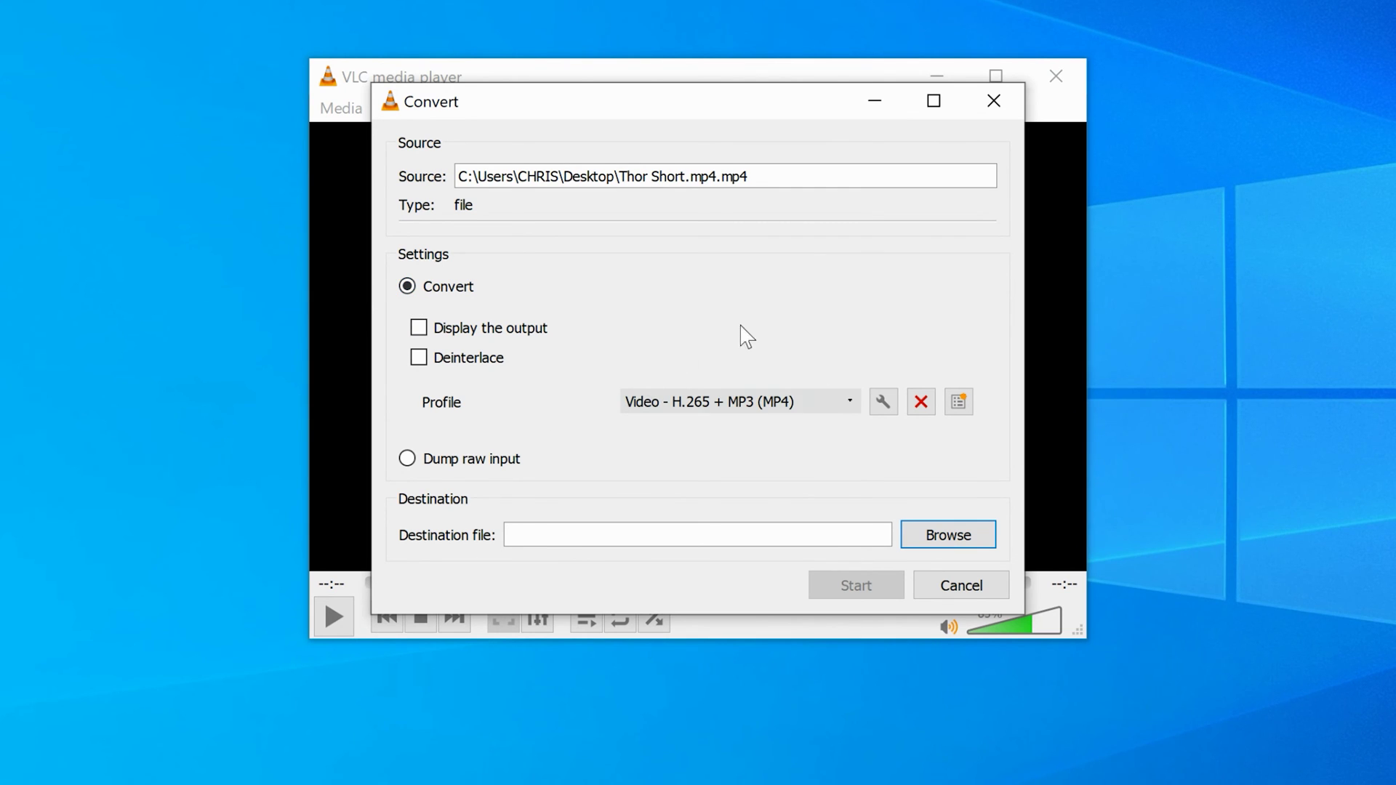
left_click(850, 402)
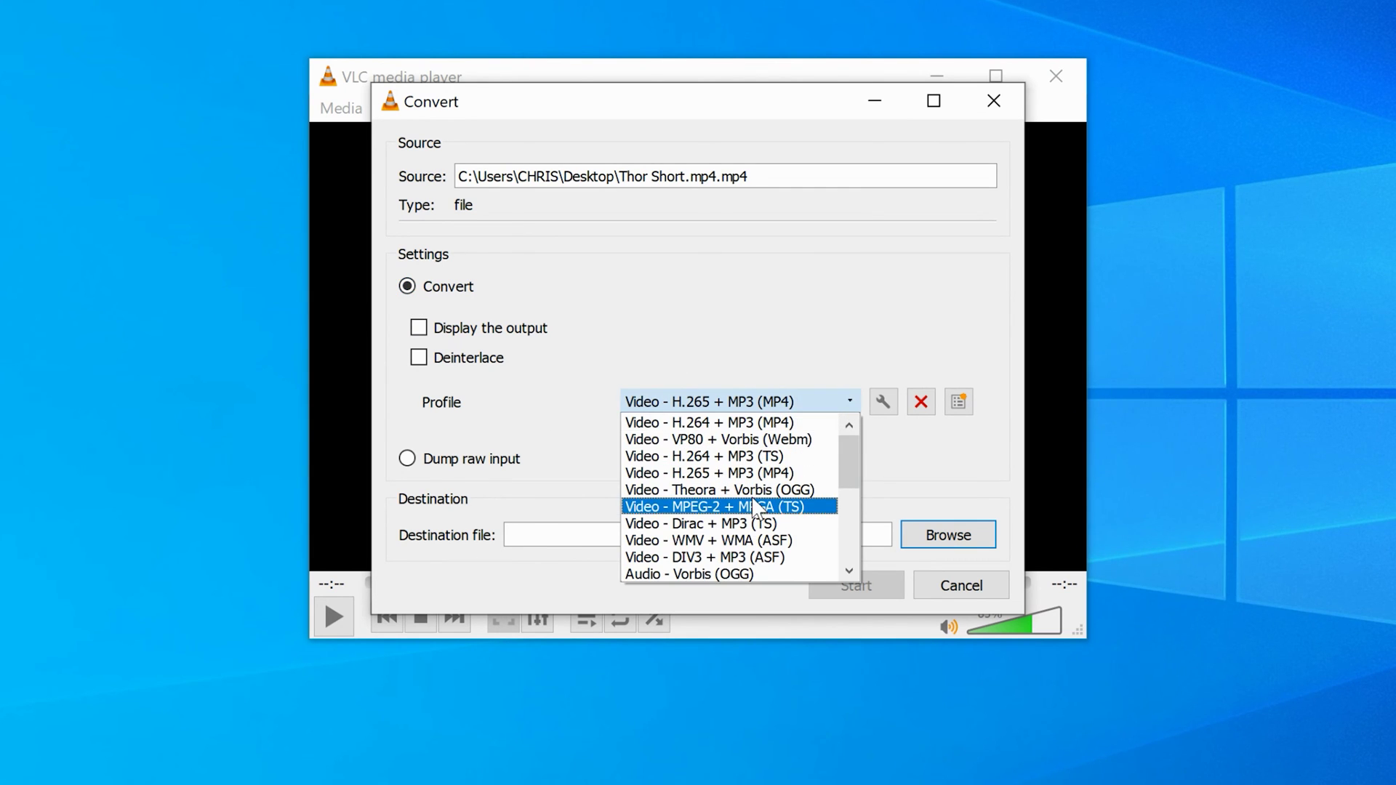
scroll(754, 505, "down", 2)
scroll(751, 502, "up", 1)
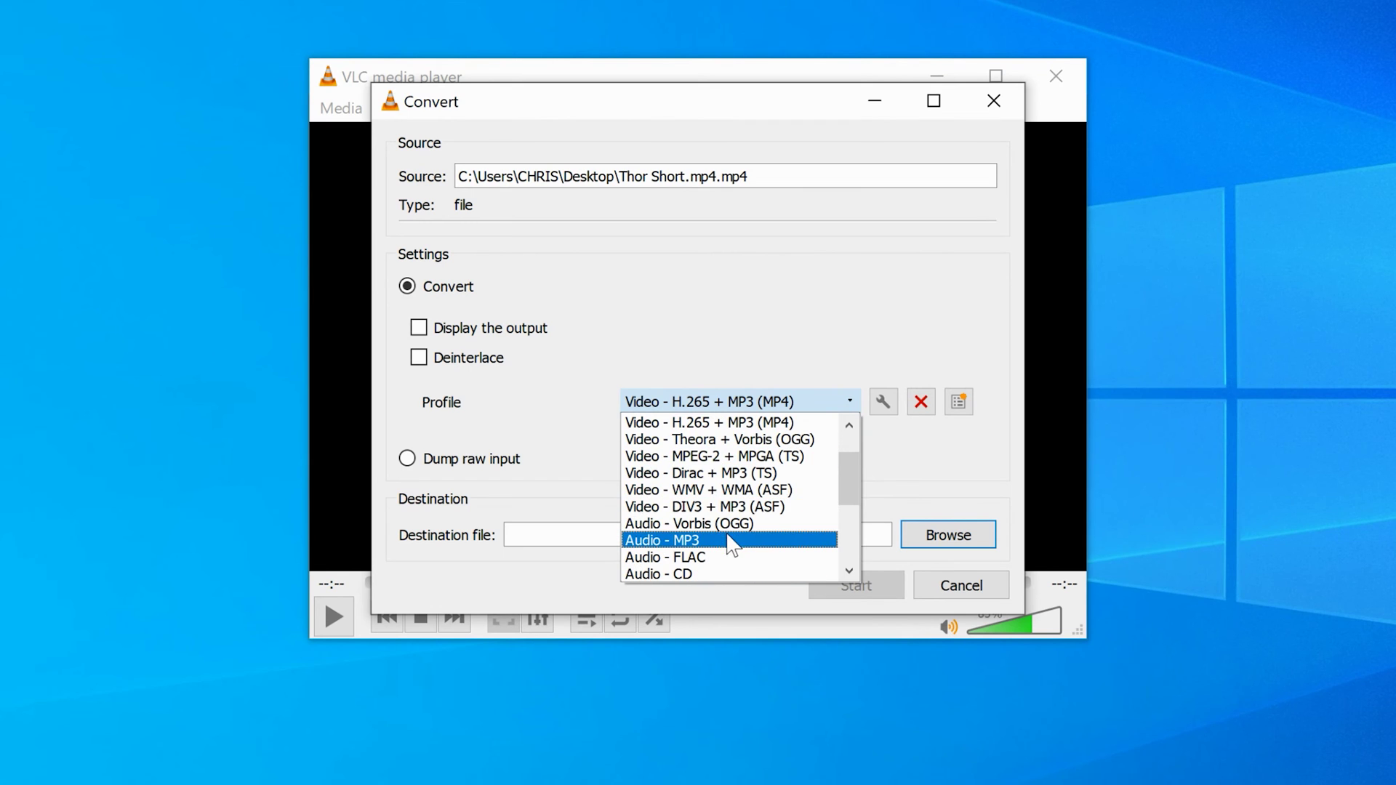
left_click(725, 542)
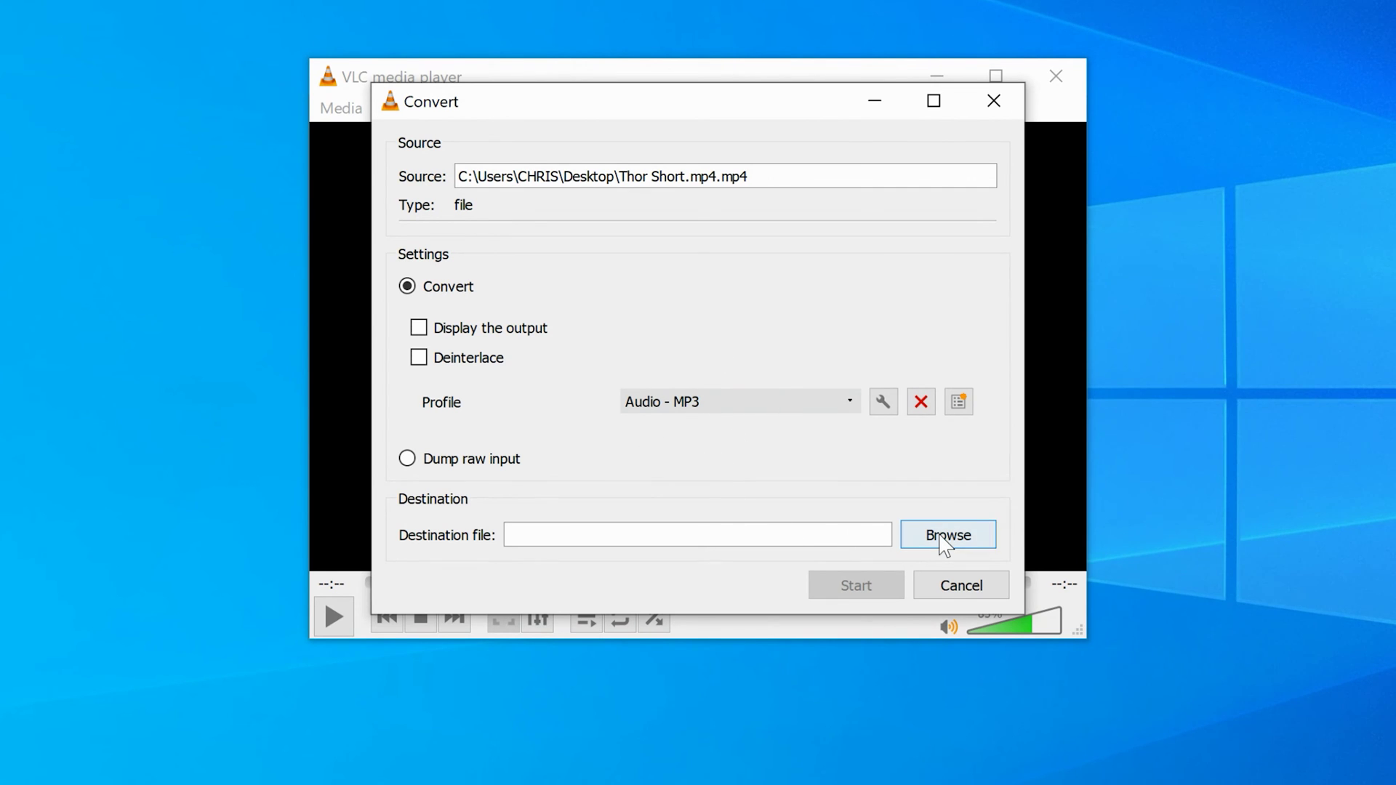
- Set the destination file to 'Thor Short.mp4 audio.mp3' on the Desktop
left_click(945, 541)
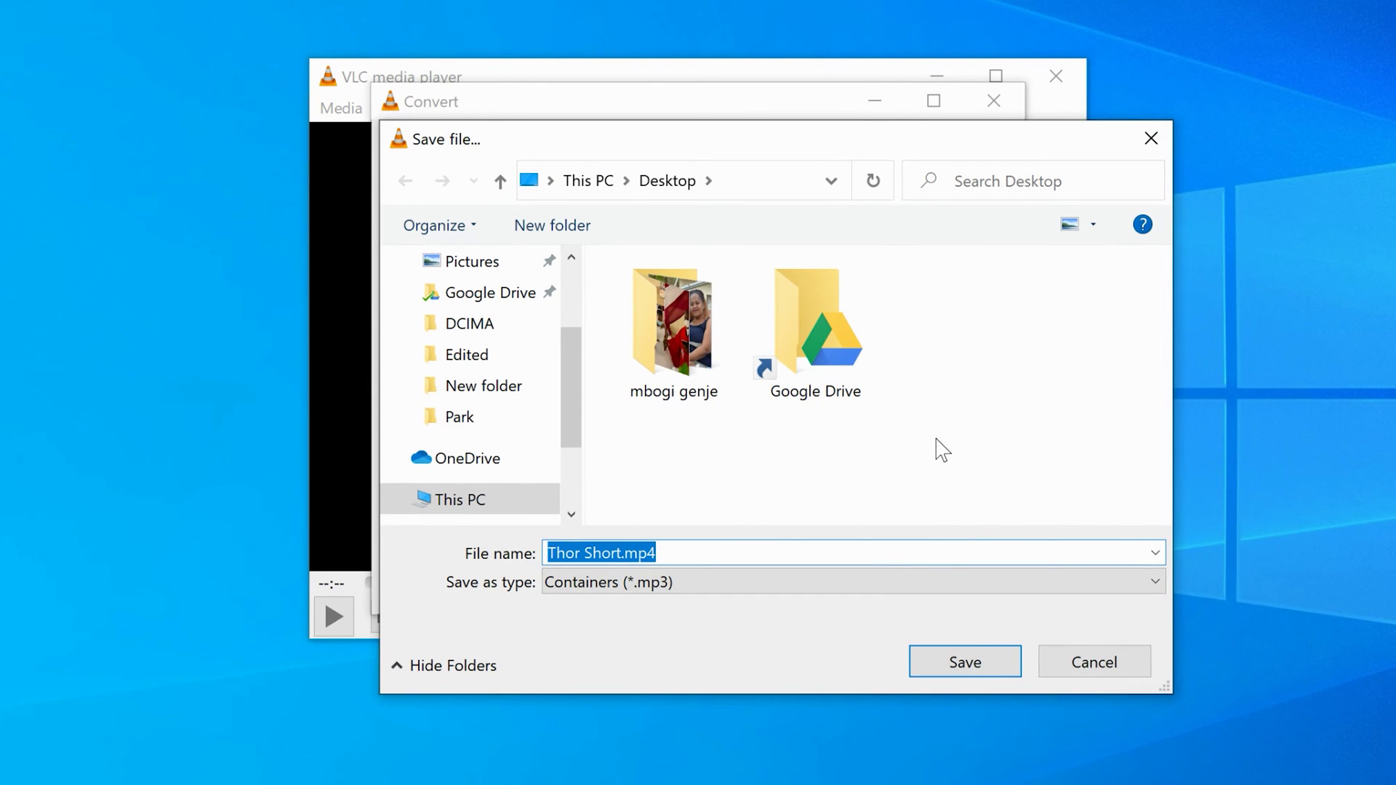
key("End")
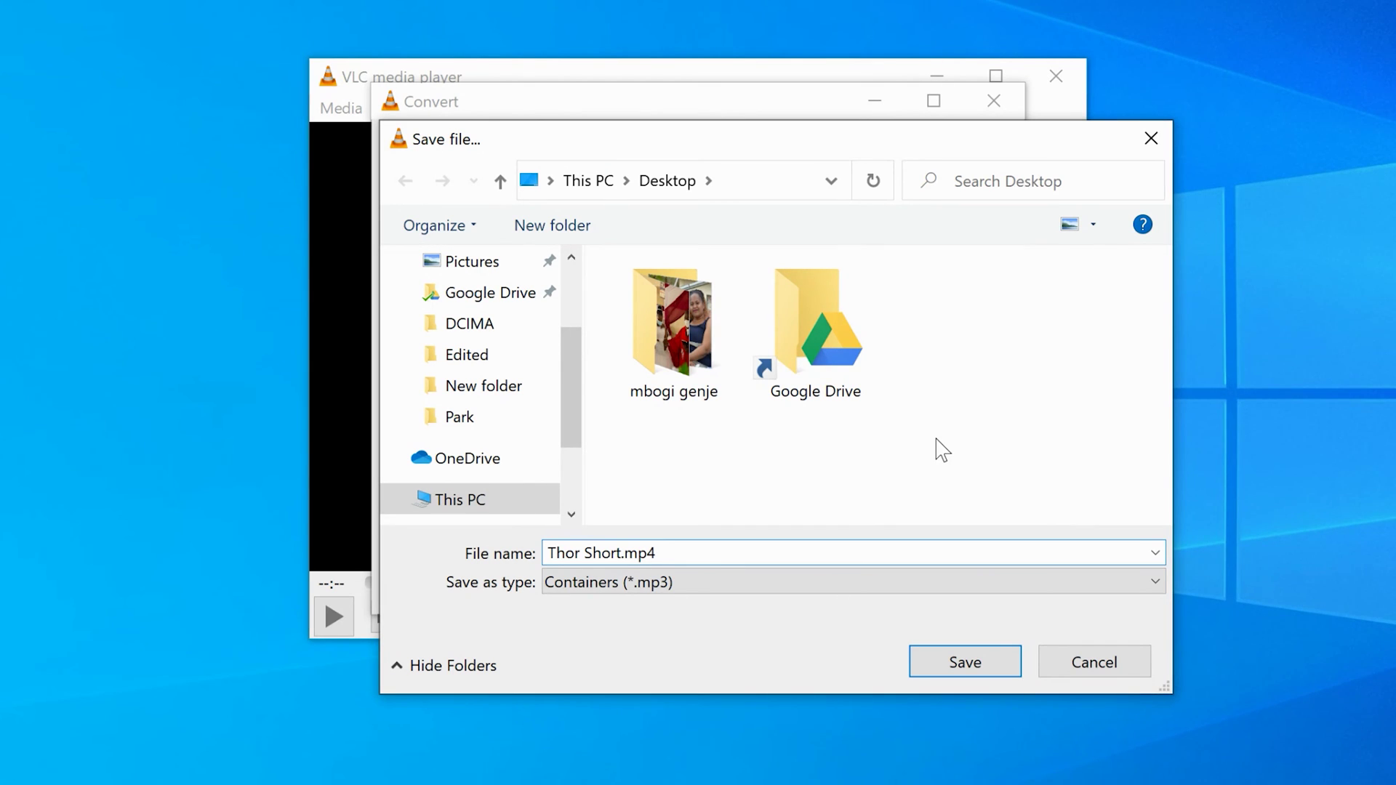
type(" audio")
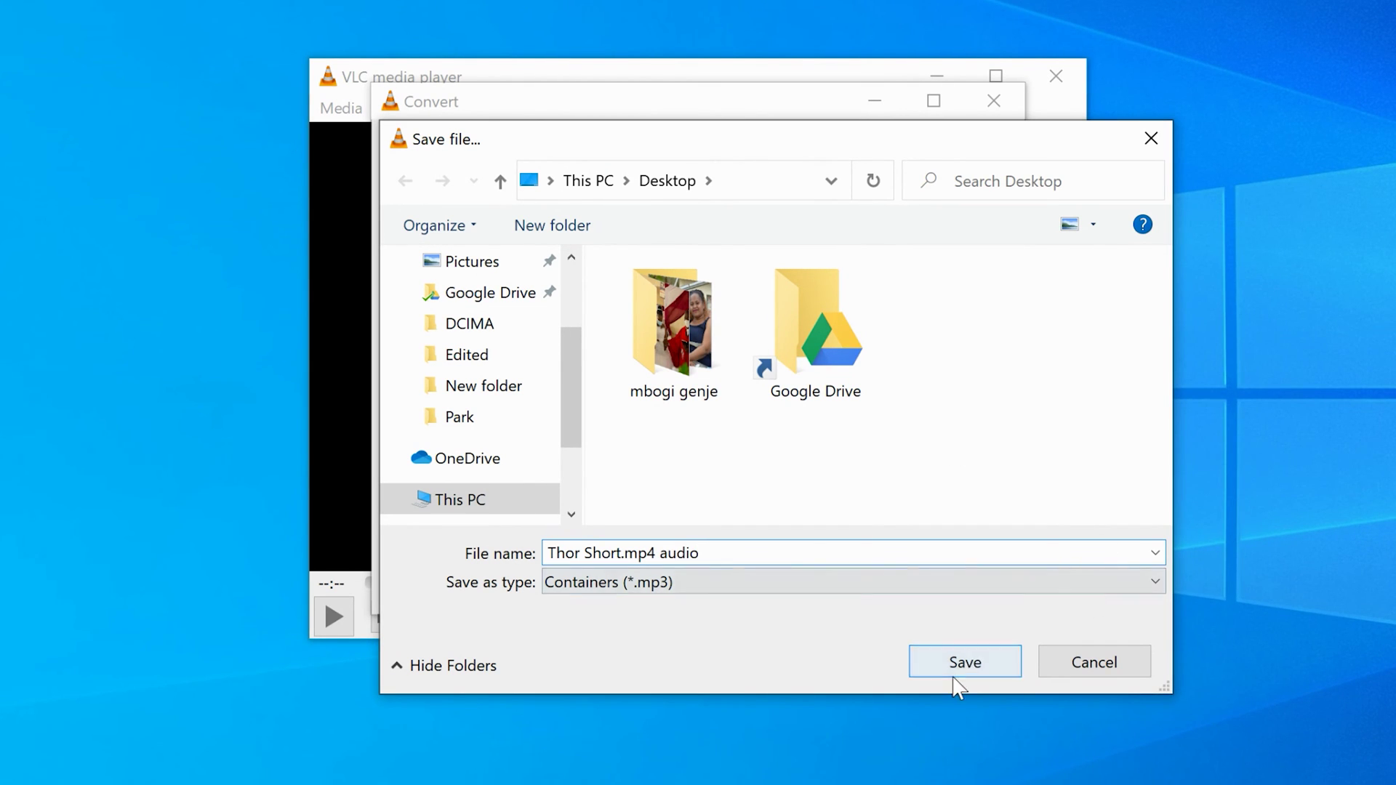
left_click(963, 667)
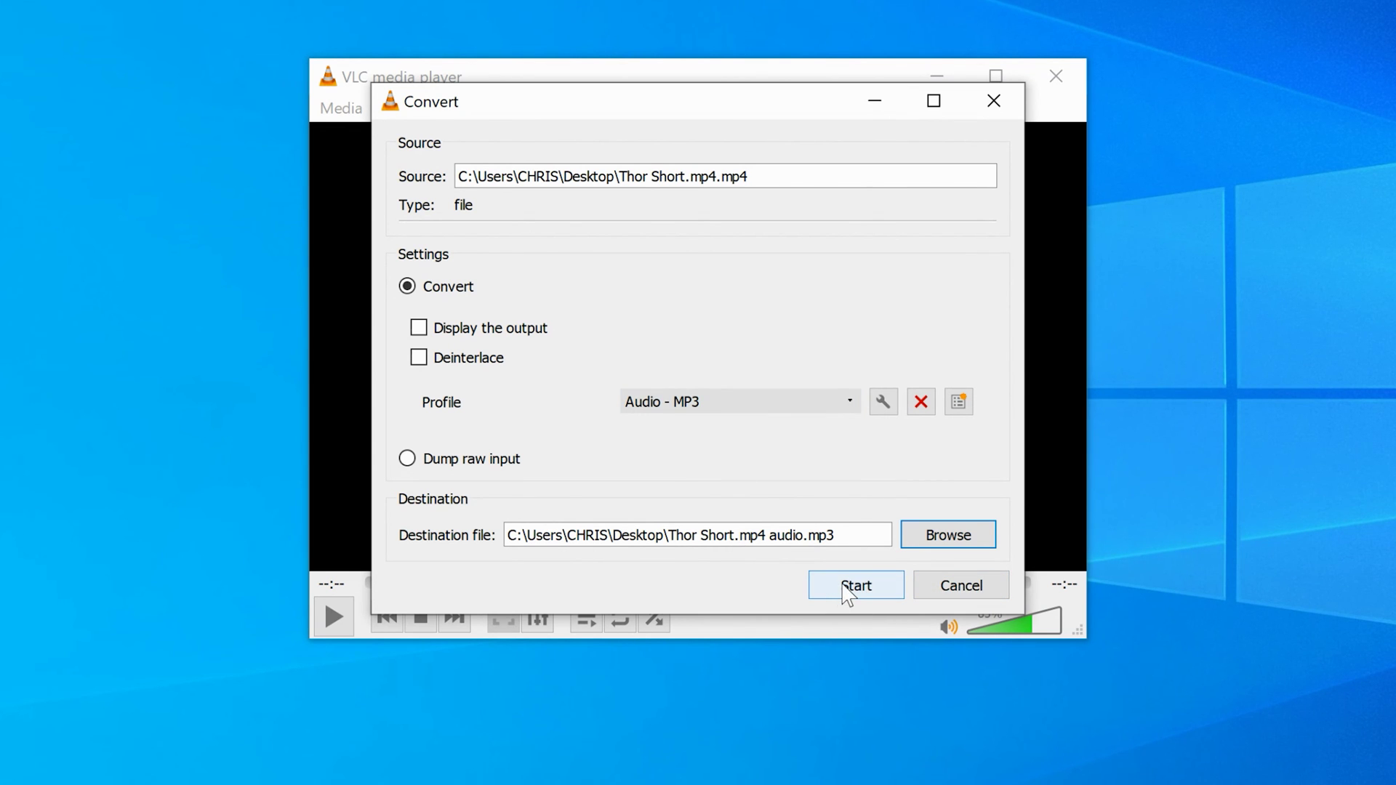
- Start the MP3 conversion, raise the volume, and move the new MP3 beside the video
left_click(856, 590)
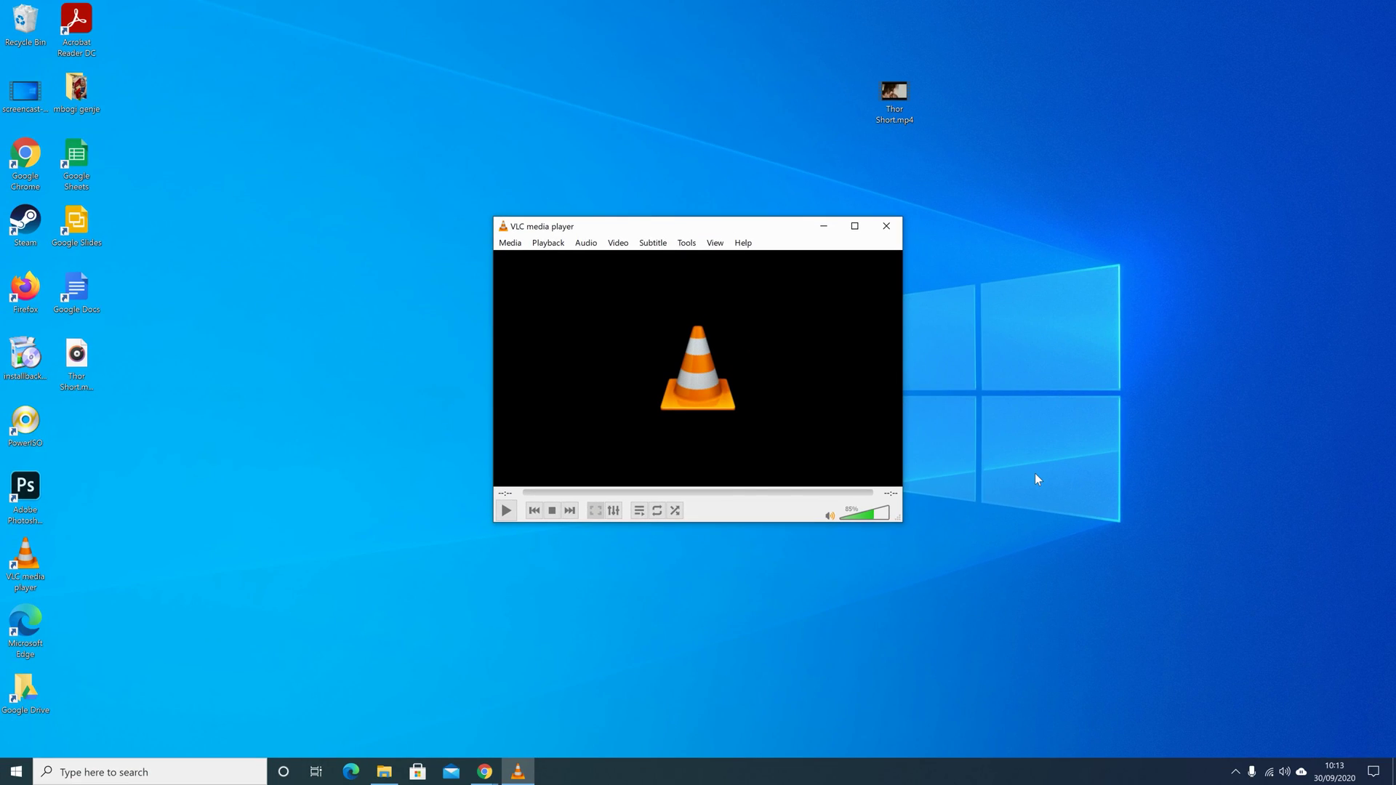
key("ctrl+Up")
key("ctrl+Up")
key("ctrl+Up")
key("ctrl+Up")
mouse_move(85, 360)
left_mouse_down()
mouse_move(566, 147)
mouse_move(726, 97)
mouse_move(716, 341)
left_mouse_up()
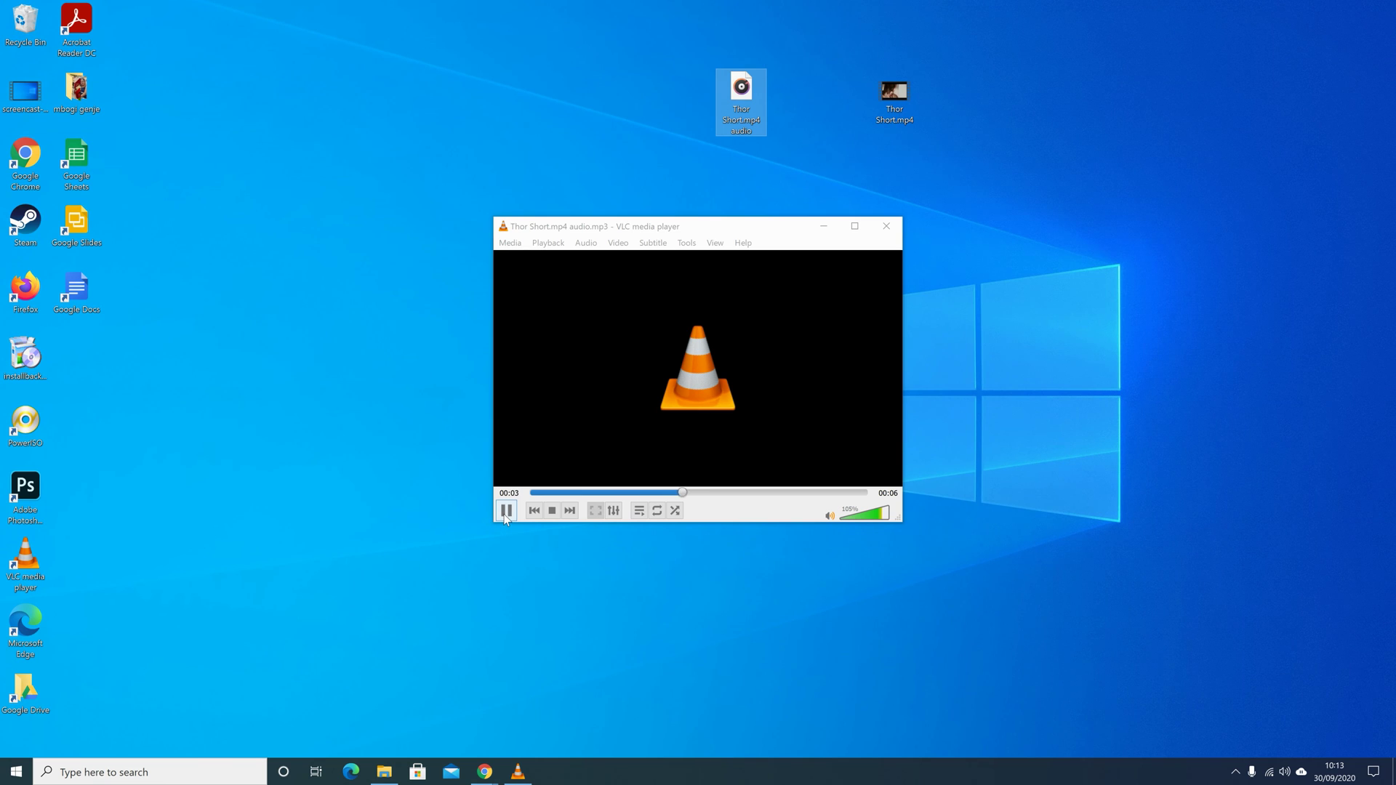
left_click(858, 516)
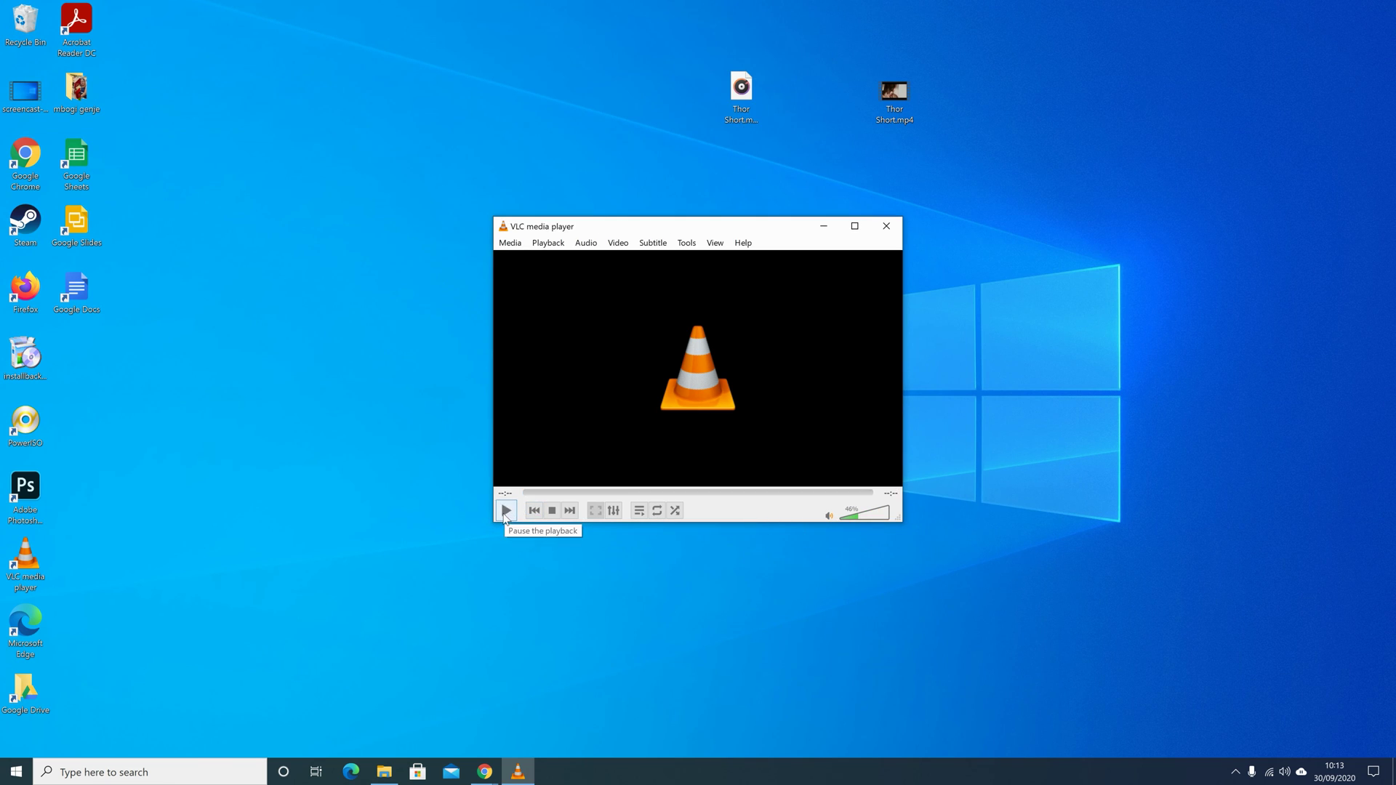
left_click(745, 104)
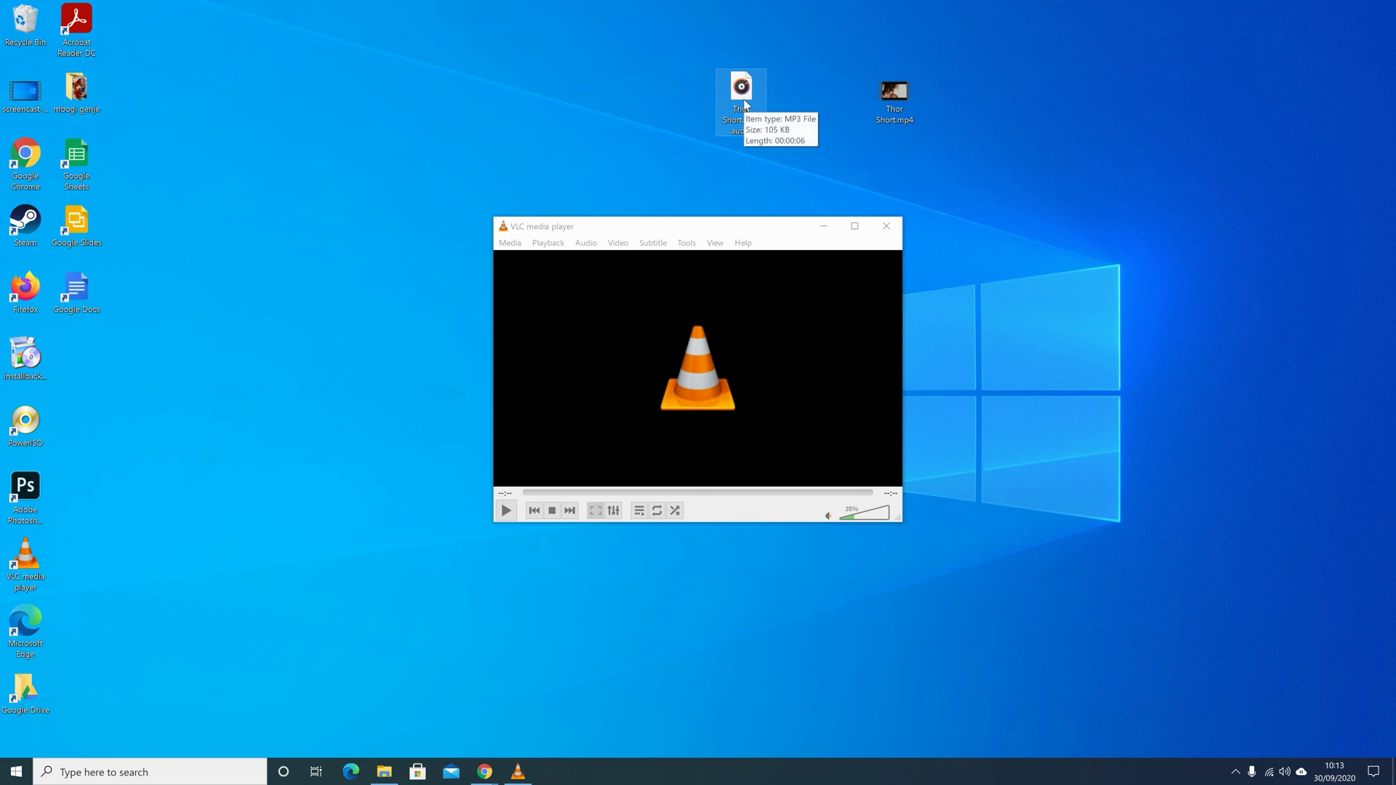
right_click(745, 104)
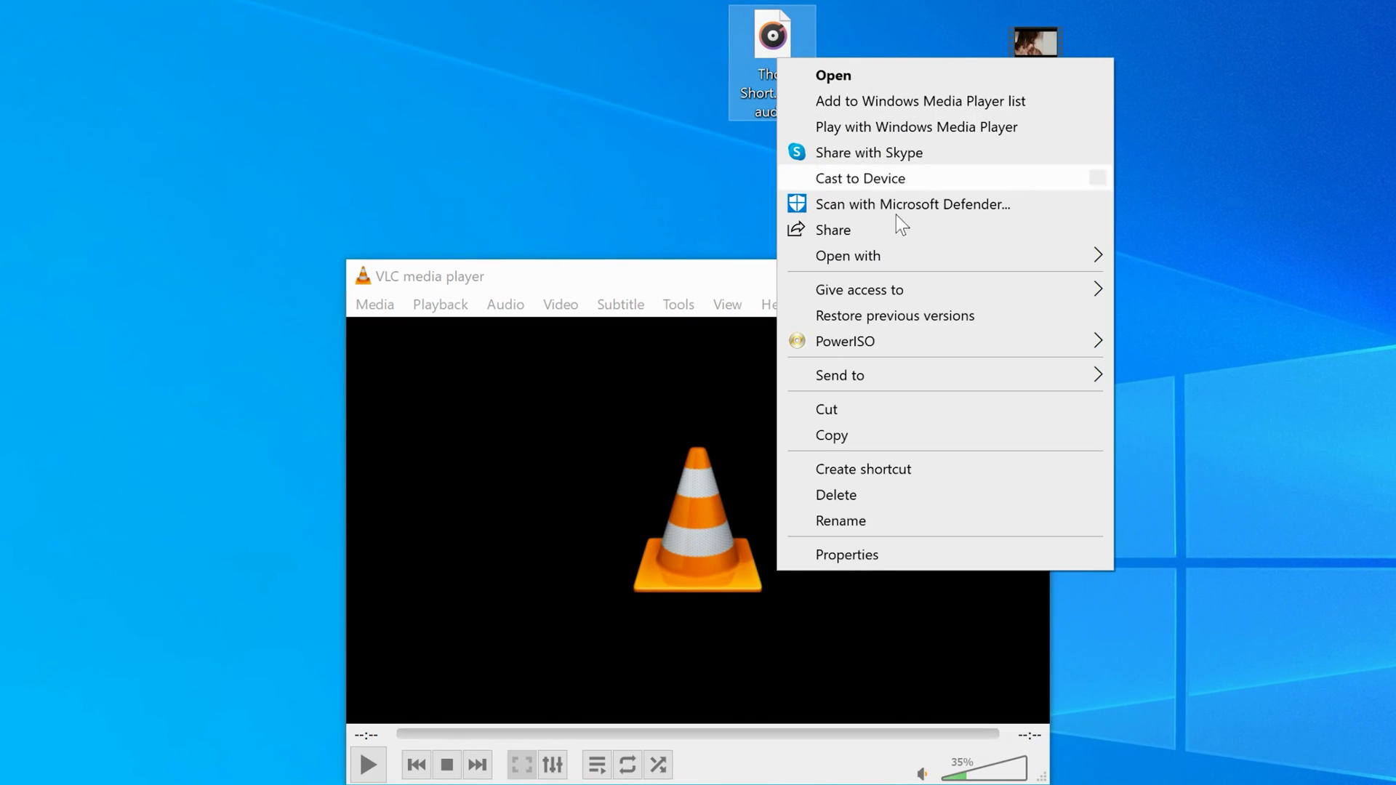
left_click(870, 556)
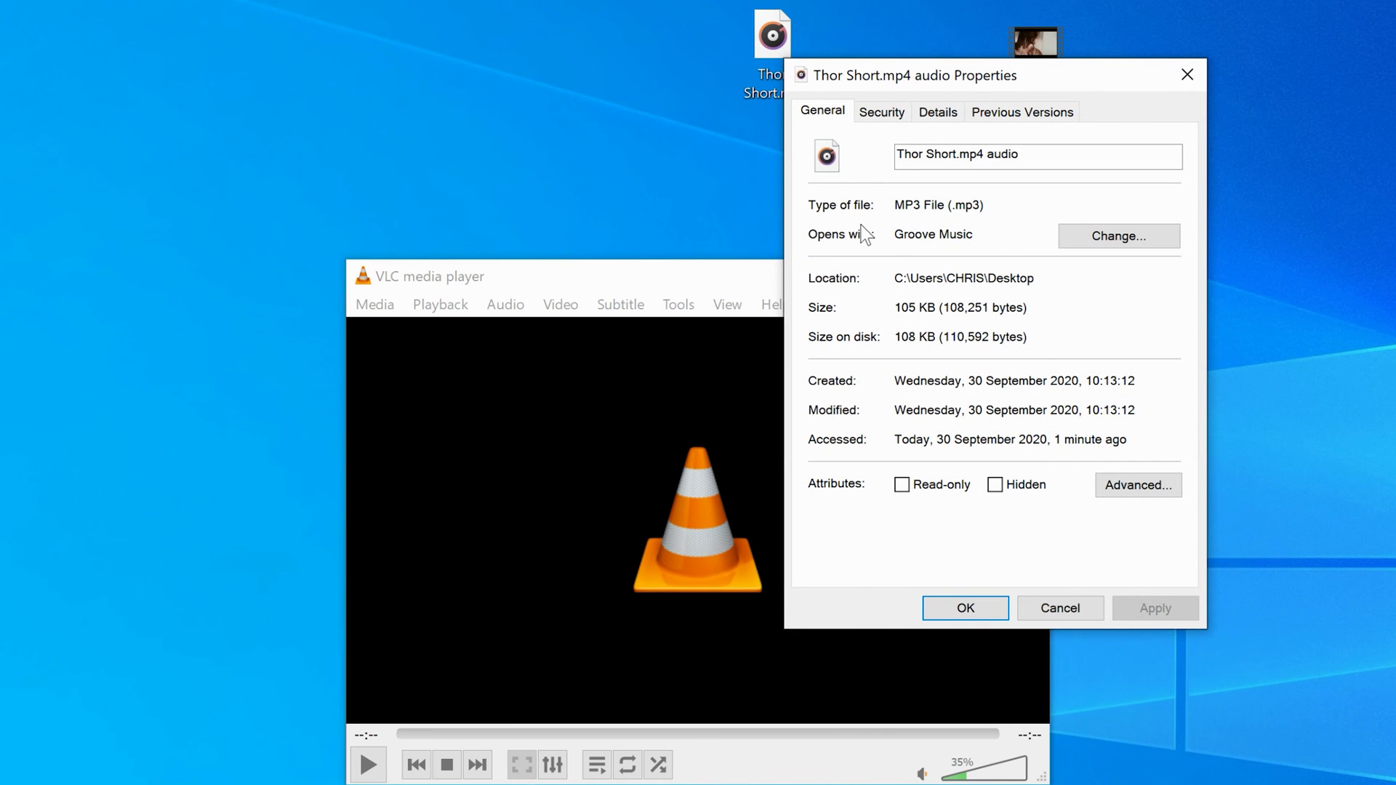
left_click(1199, 81)
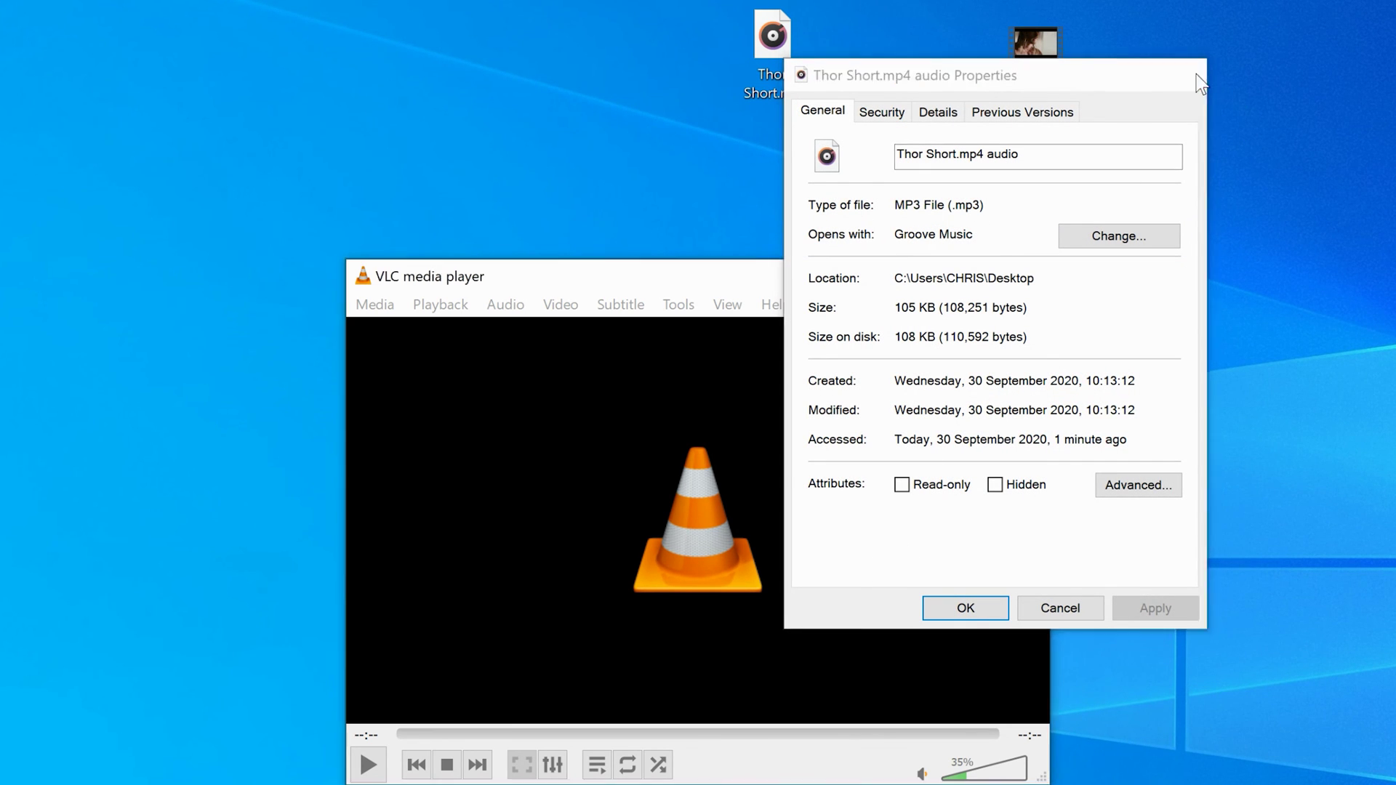